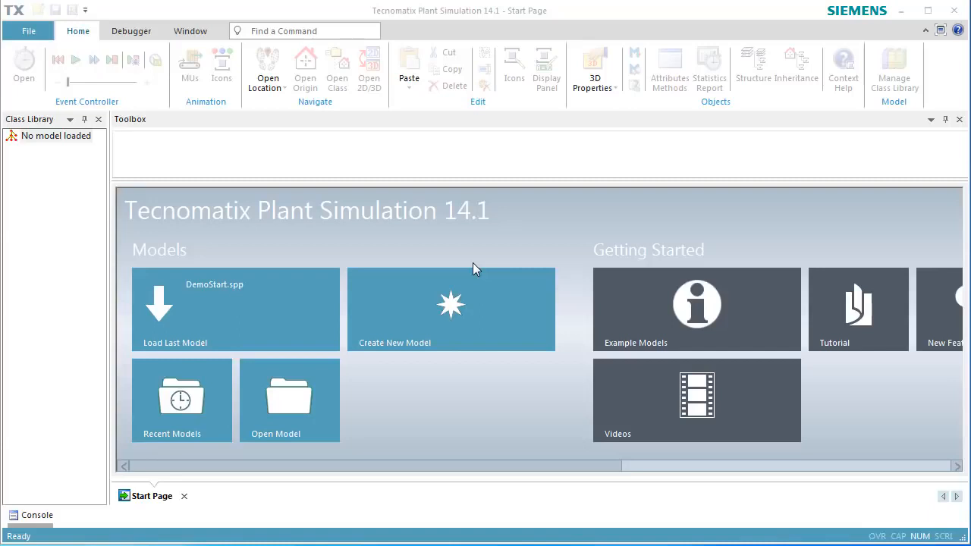
# - Open the last model DemoStart.spp and hide object names in the 3D view
pyautogui.click(325, 312)
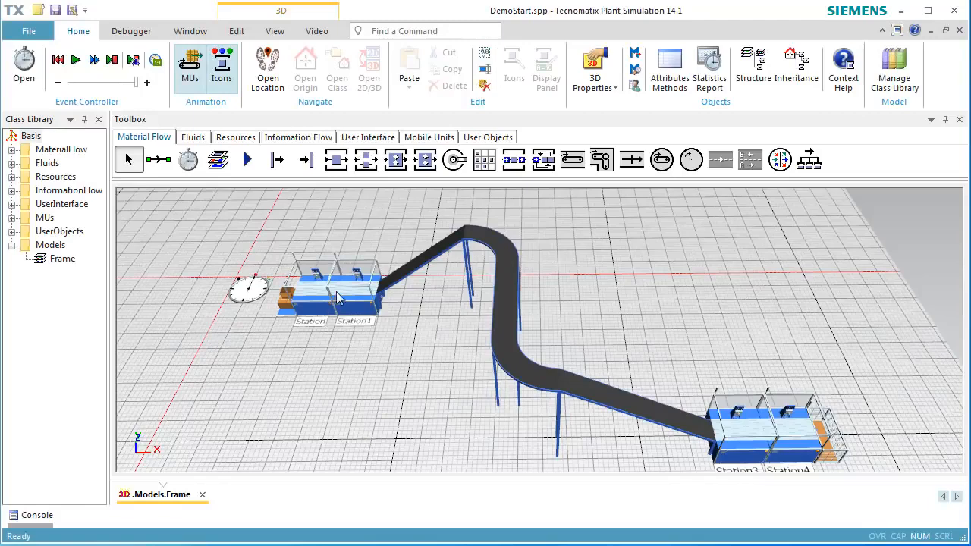
pyautogui.click(277, 33)
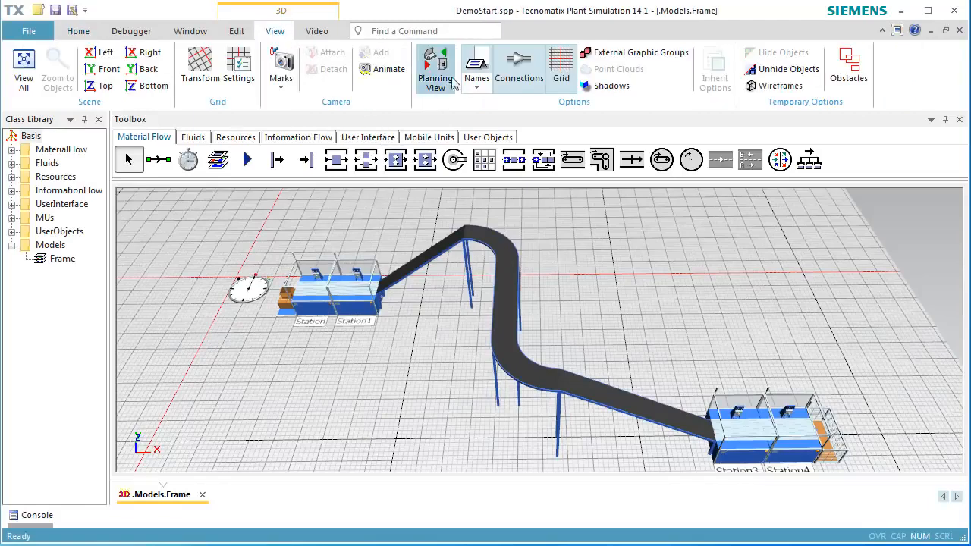
pyautogui.click(479, 62)
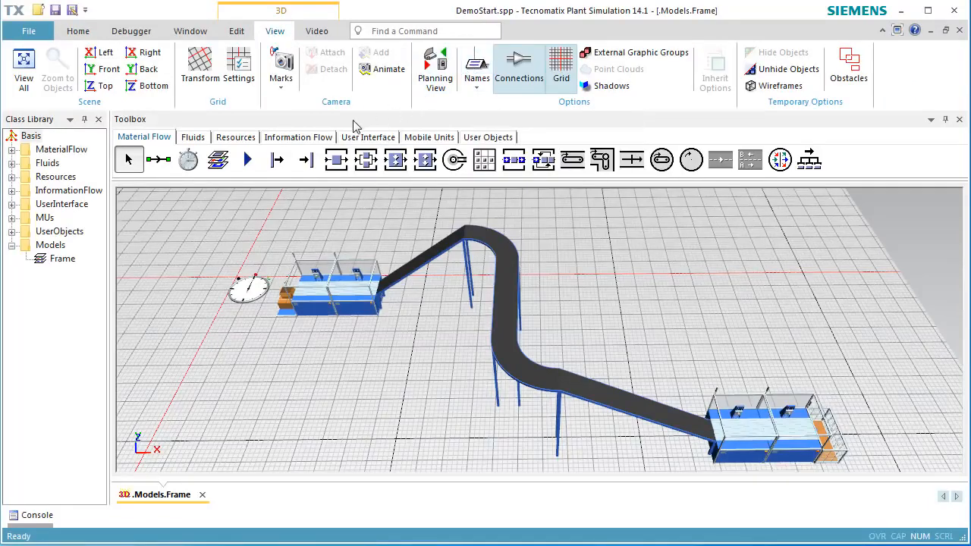
# - Place four workplaces, two in front of the first pair of stations and two in front of the last pair
pyautogui.click(243, 137)
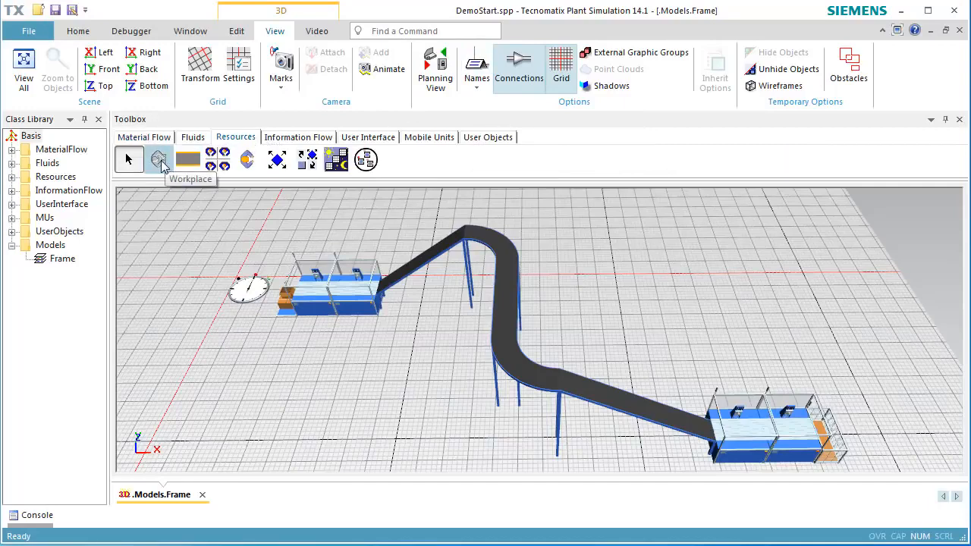
pyautogui.press('ctrl')
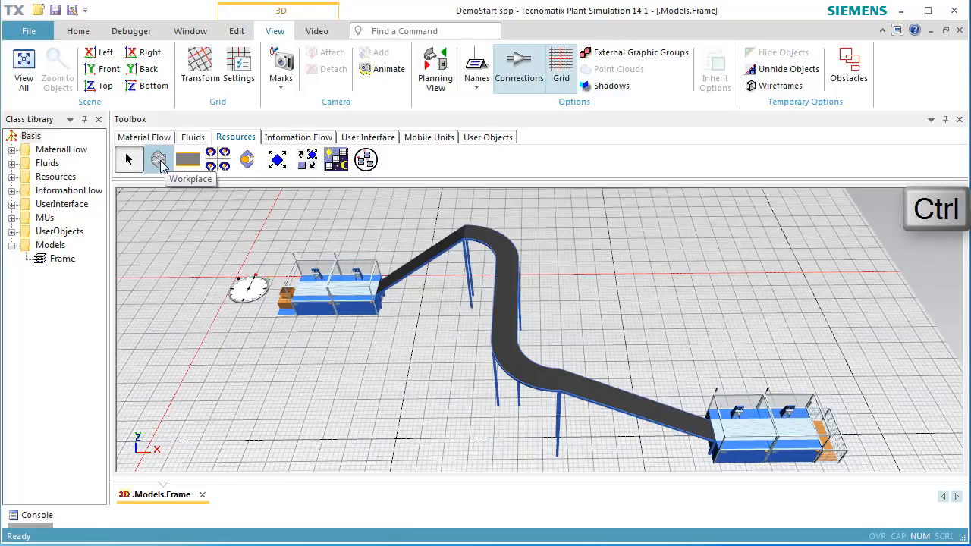
pyautogui.click(159, 161)
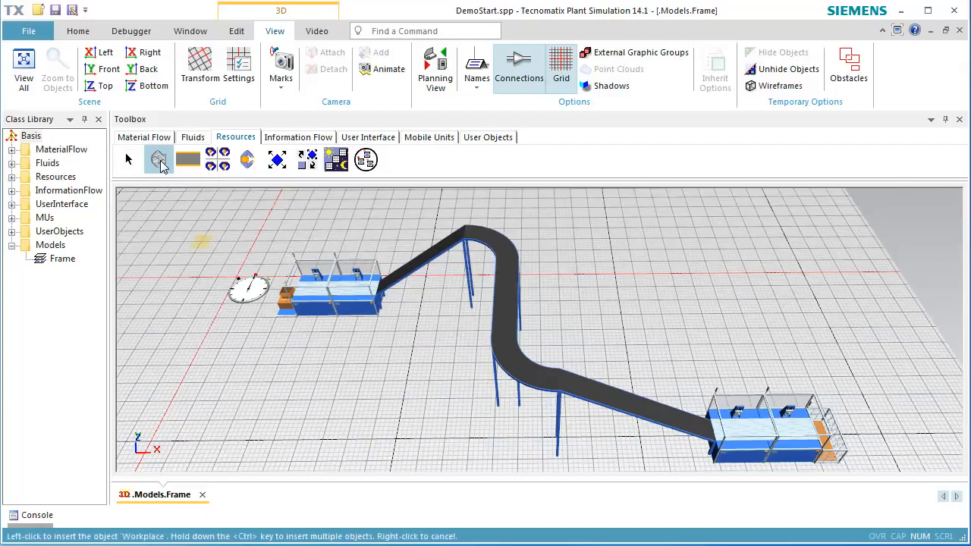
pyautogui.click(313, 334)
pyautogui.click(349, 334)
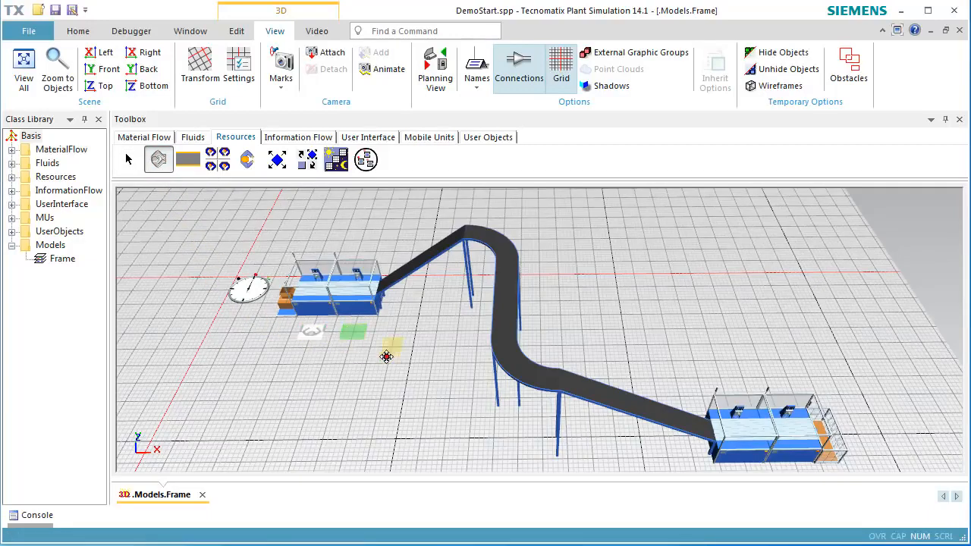
pyautogui.moveTo(655, 367); pyautogui.dragTo(600, 268, button='right')
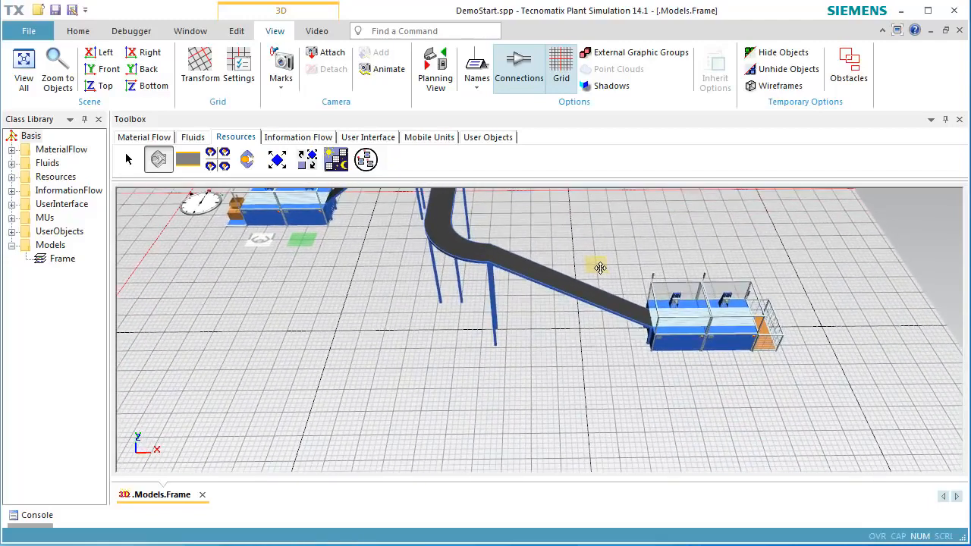
pyautogui.click(687, 372)
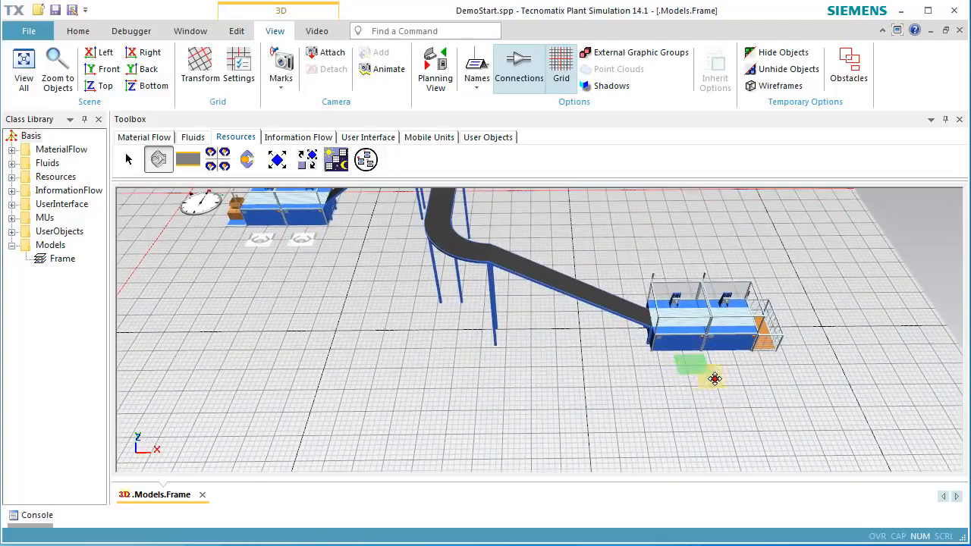
pyautogui.click(739, 370)
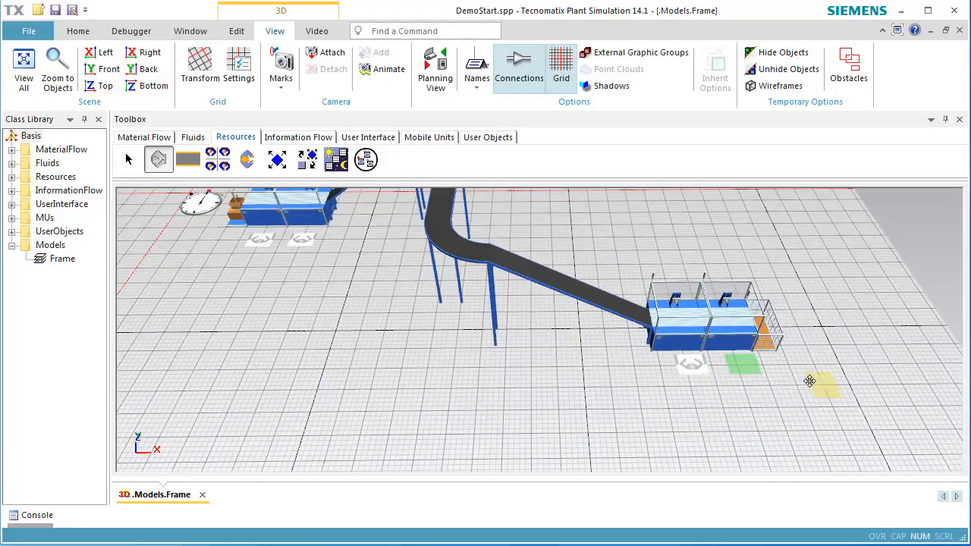
pyautogui.press('Escape')
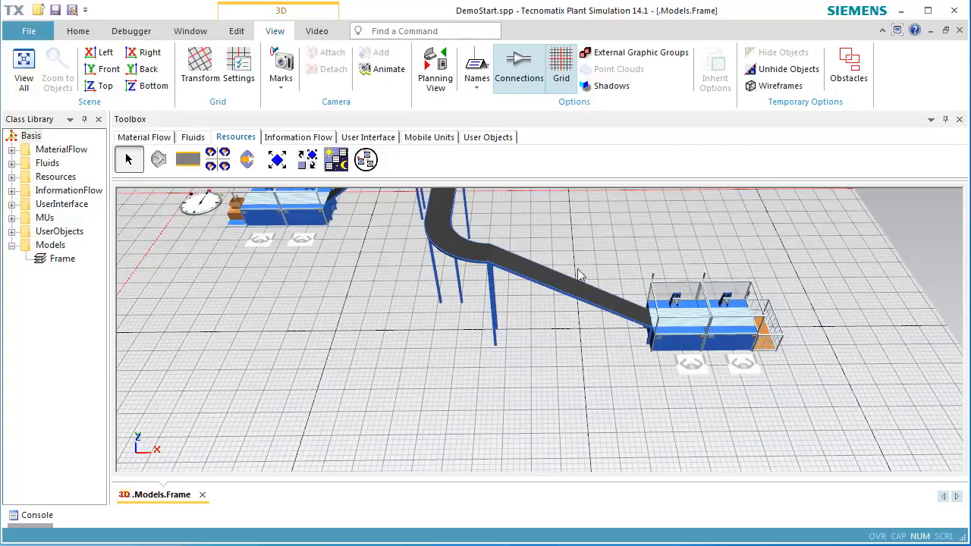
# - Insert a Broker and a WorkerPool into the frame behind the conveyor
pyautogui.moveTo(564, 259); pyautogui.dragTo(529, 420, button='middle')
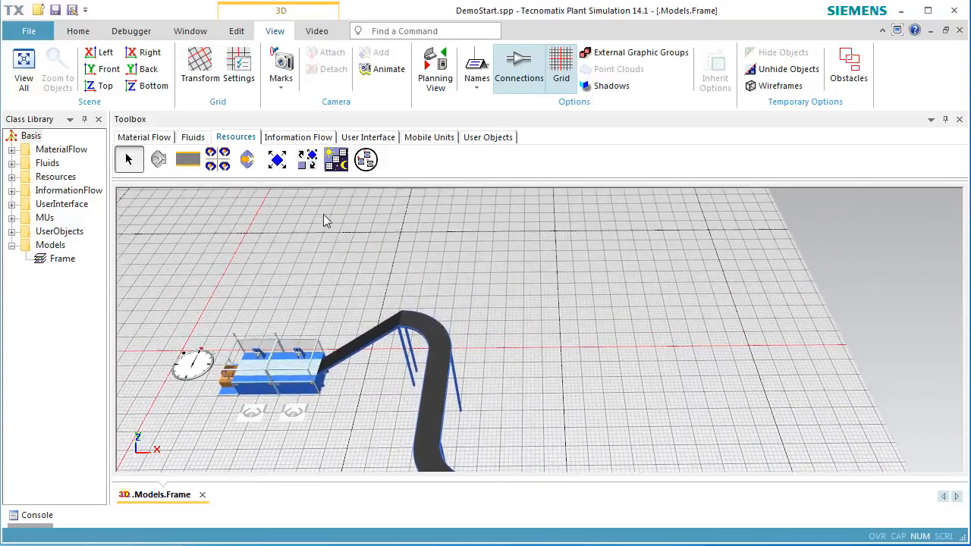
pyautogui.click(306, 159)
pyautogui.click(425, 262)
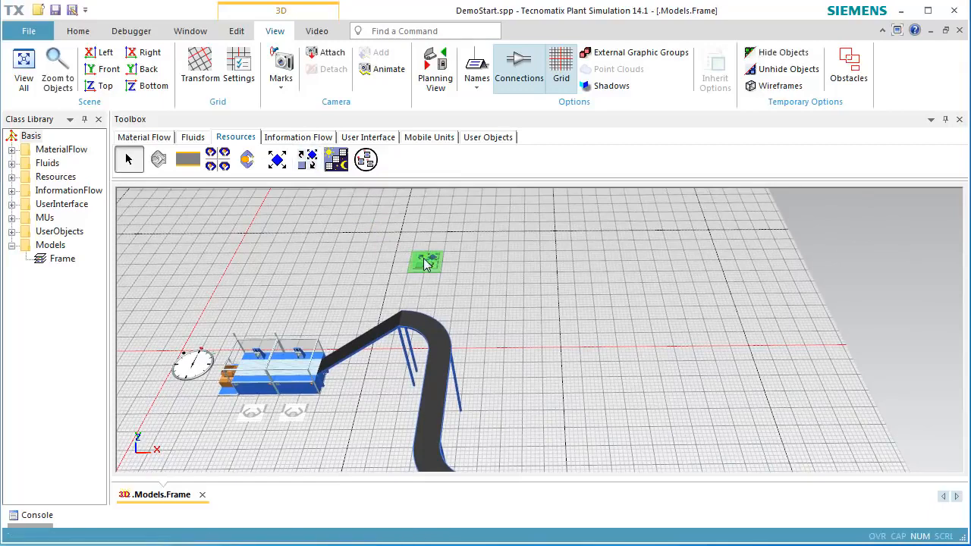
pyautogui.click(218, 161)
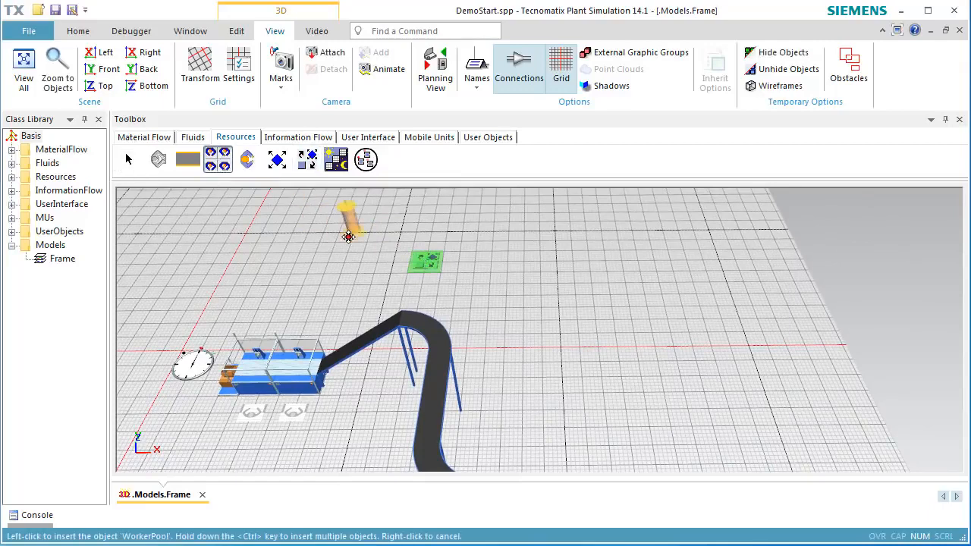
pyautogui.click(490, 265)
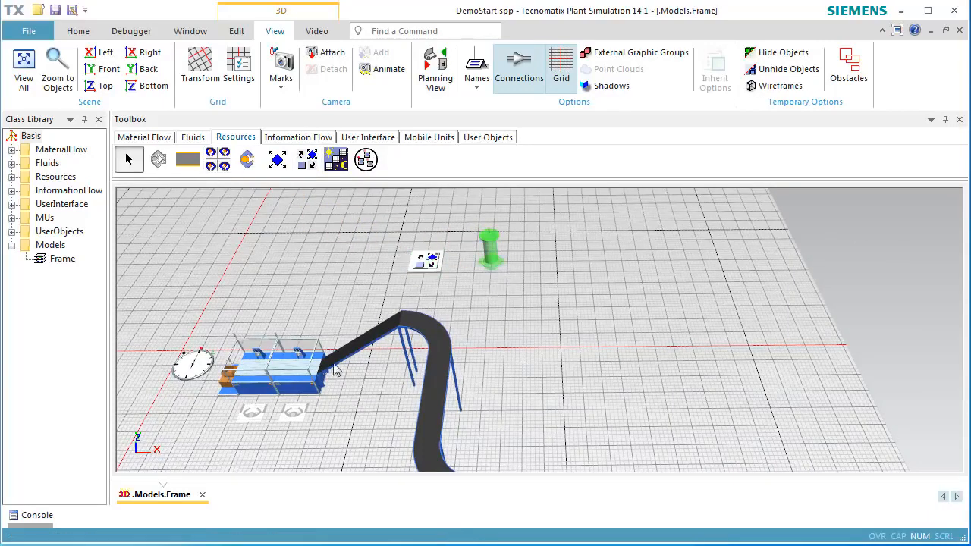
# - Activate the importer on Station so it requests workers through root.Broker
pyautogui.doubleClick(254, 386)
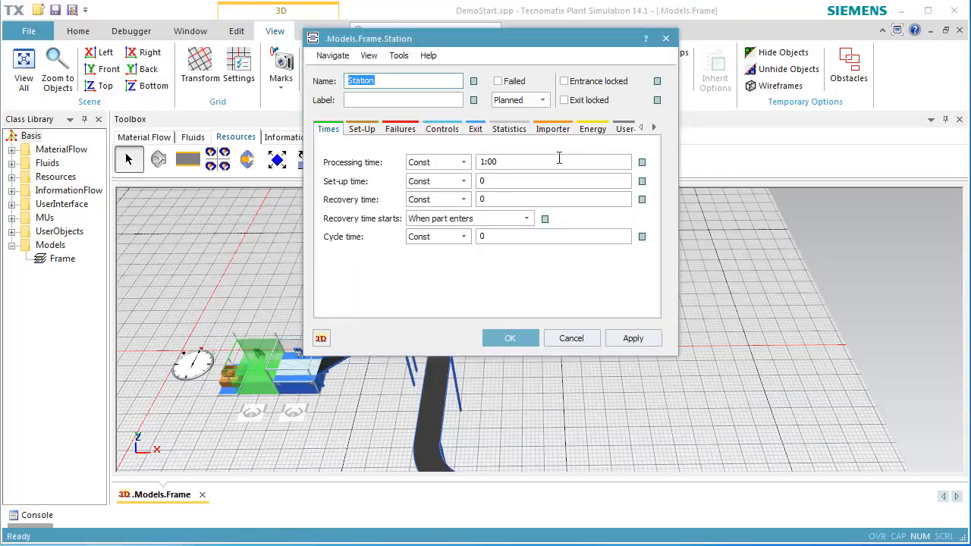
pyautogui.click(552, 129)
pyautogui.click(355, 180)
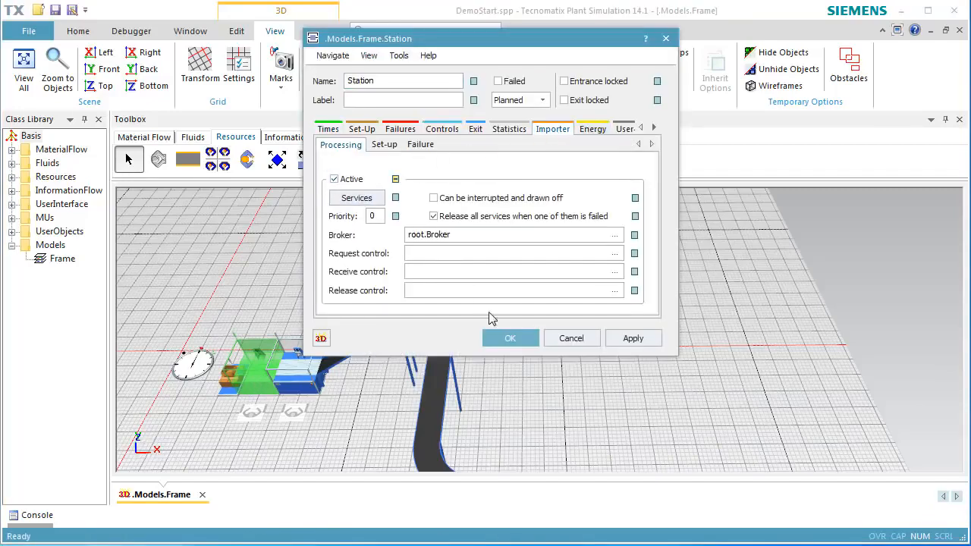
pyautogui.click(507, 338)
# - Activate the importer on Station1
pyautogui.doubleClick(311, 375)
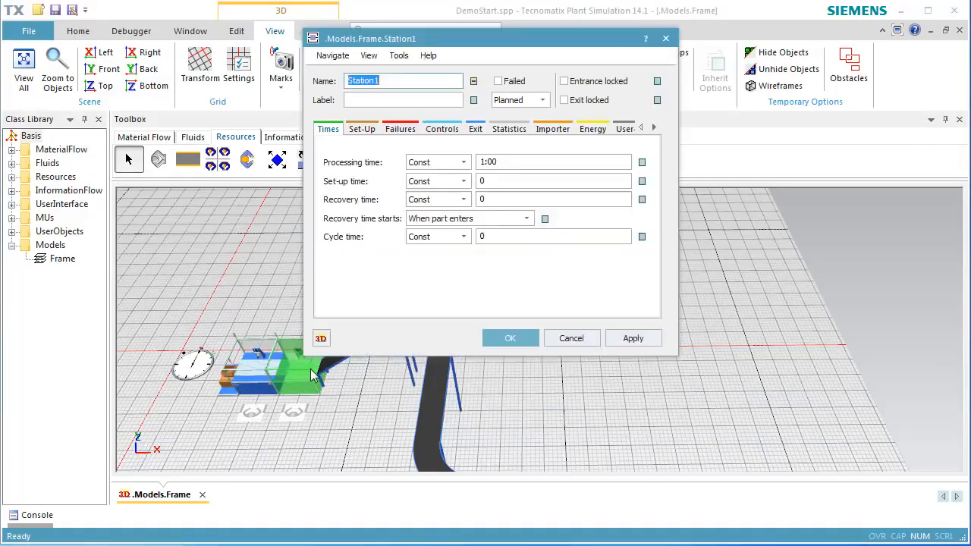
pyautogui.click(553, 129)
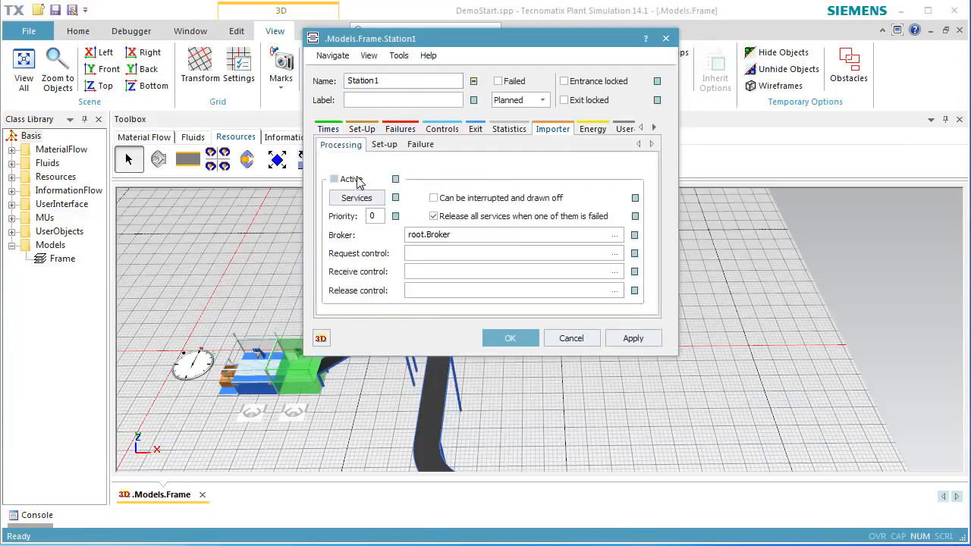
pyautogui.click(334, 179)
pyautogui.click(507, 338)
# - Make sure the importer is active on Station3 and Station4
pyautogui.moveTo(531, 369); pyautogui.dragTo(488, 315, button='middle')
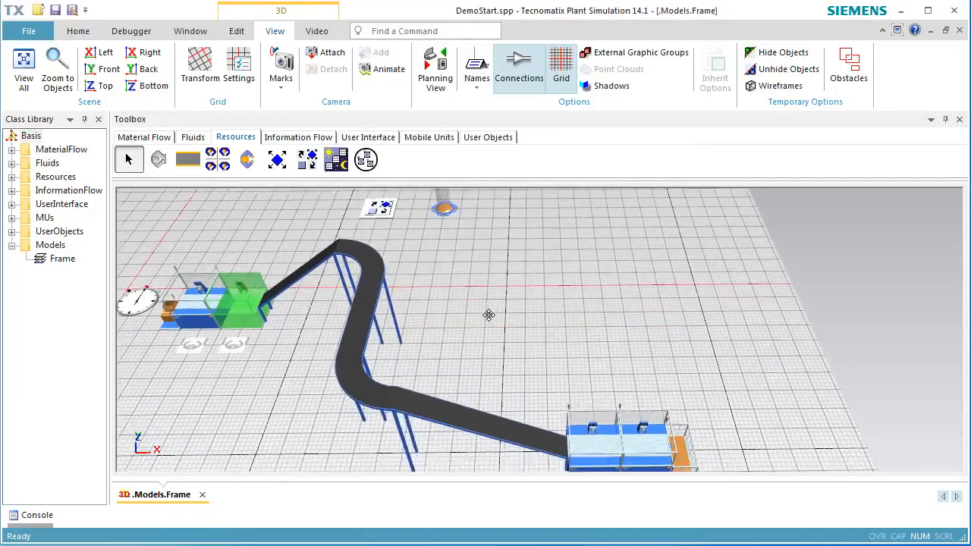
pyautogui.doubleClick(551, 390)
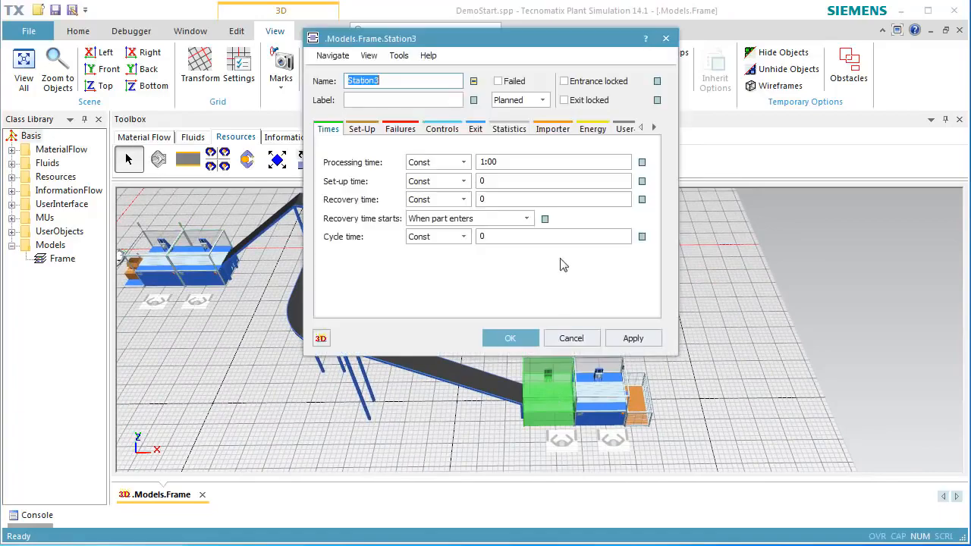
pyautogui.click(553, 129)
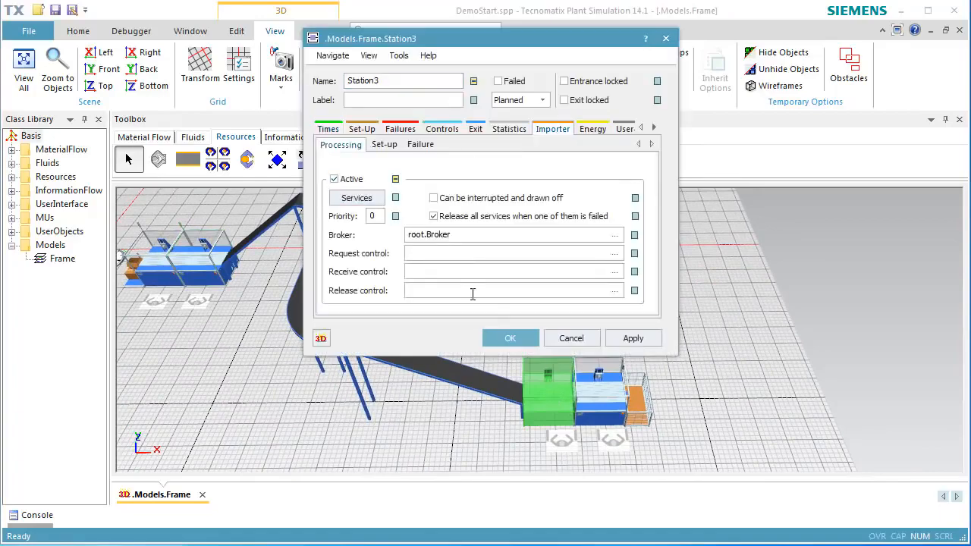
pyautogui.click(509, 338)
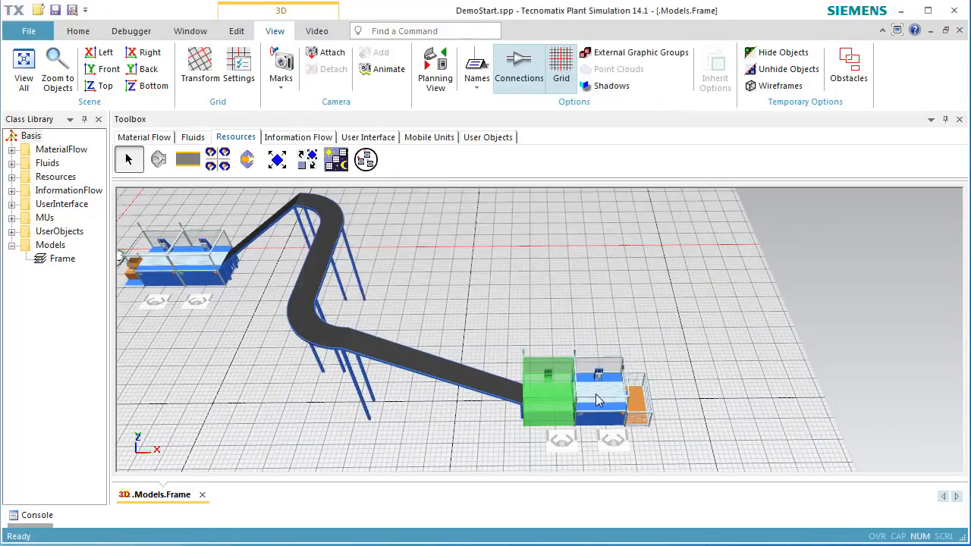
pyautogui.doubleClick(597, 401)
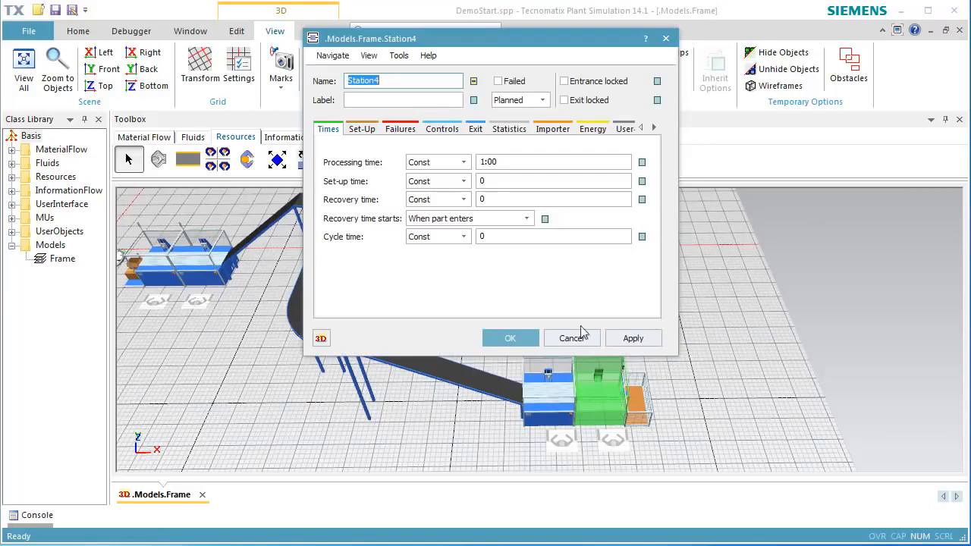
pyautogui.click(553, 129)
pyautogui.click(334, 179)
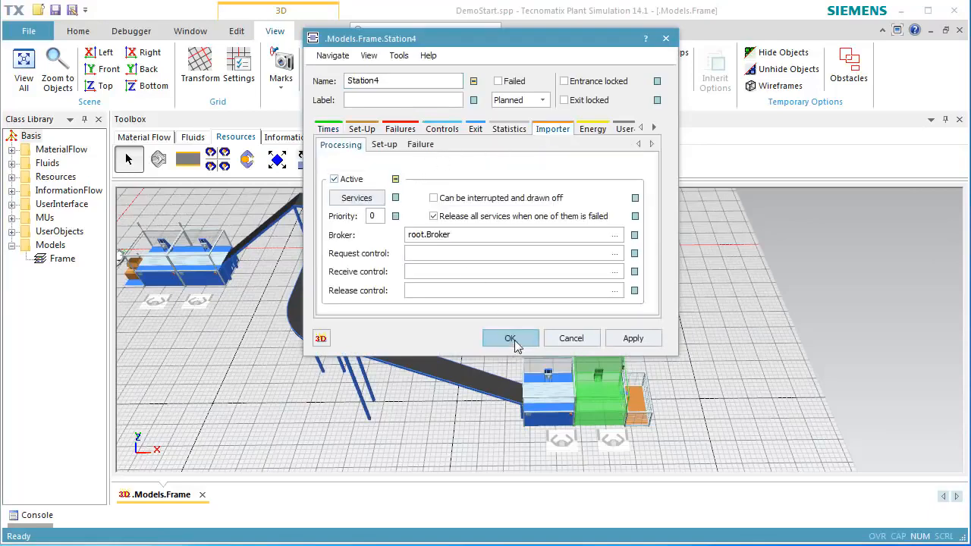
pyautogui.click(510, 339)
# - Start the simulation run
pyautogui.click(546, 299)
pyautogui.rightClick(559, 286)
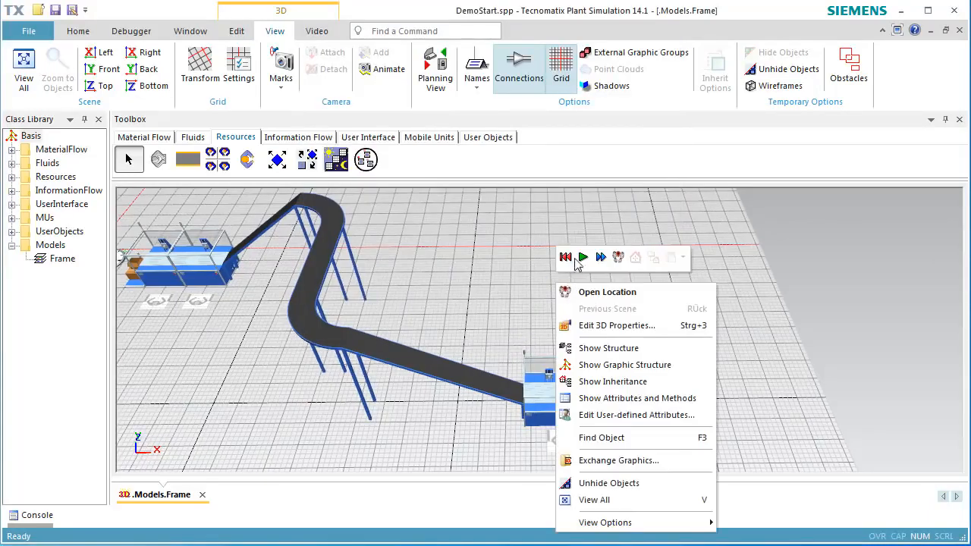
pyautogui.click(583, 258)
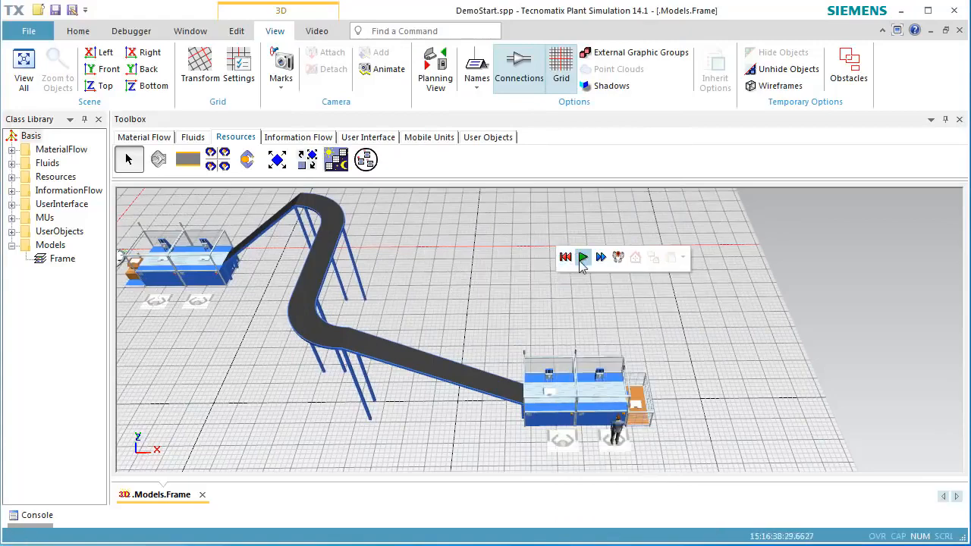
# - Enable real-time mode with factor 10 in the EventController
pyautogui.moveTo(172, 353); pyautogui.dragTo(343, 376, button='right')
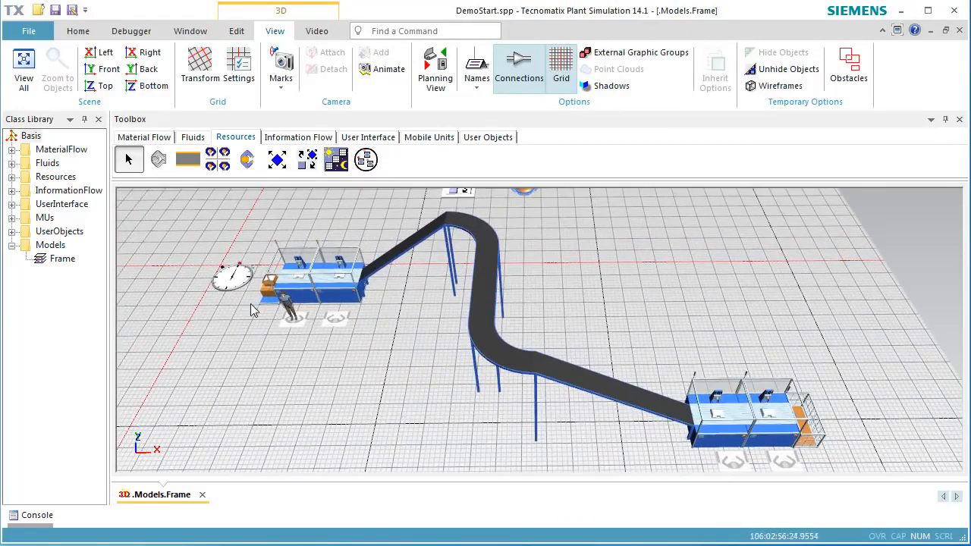
pyautogui.doubleClick(233, 278)
pyautogui.click(420, 340)
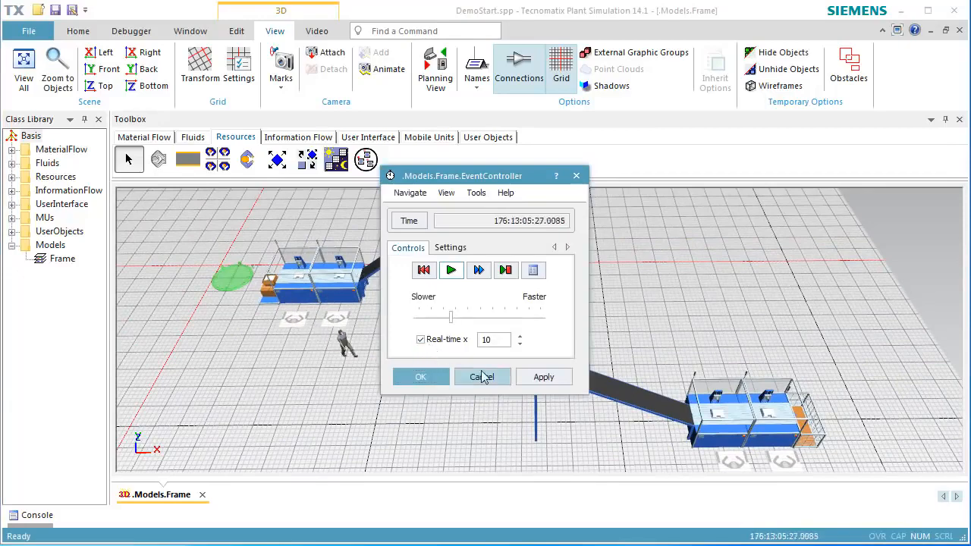
pyautogui.click(426, 380)
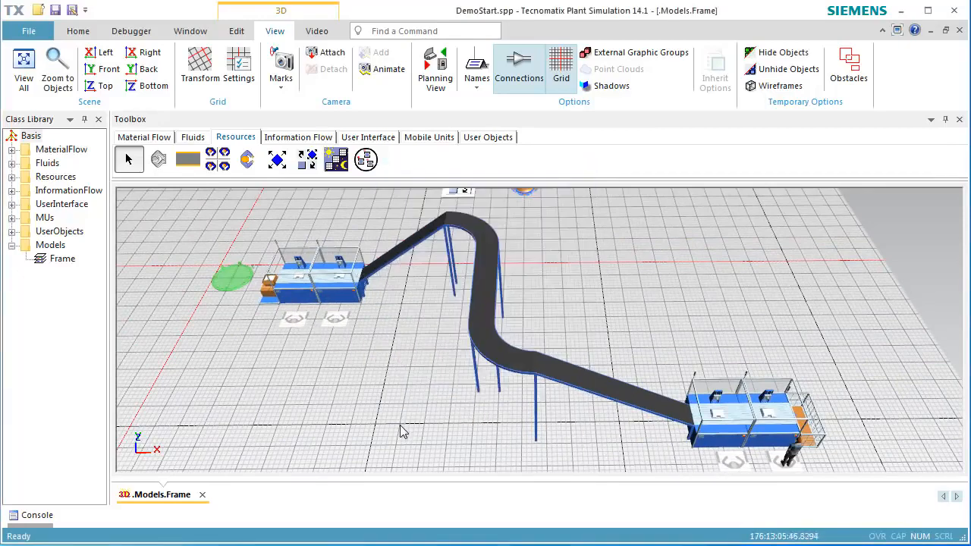
# - Reset the simulation
pyautogui.moveTo(403, 432); pyautogui.dragTo(376, 406, button='right')
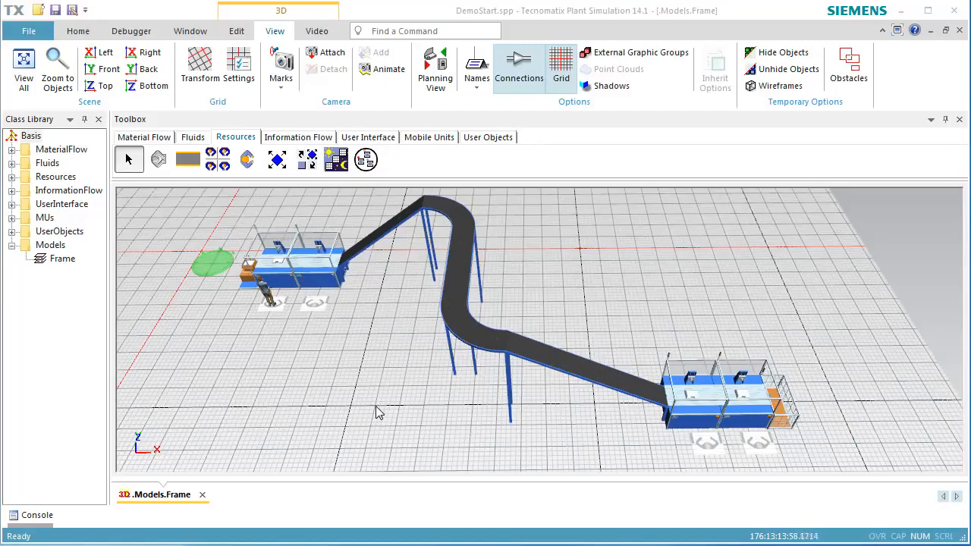
pyautogui.rightClick(613, 259)
pyautogui.click(625, 235)
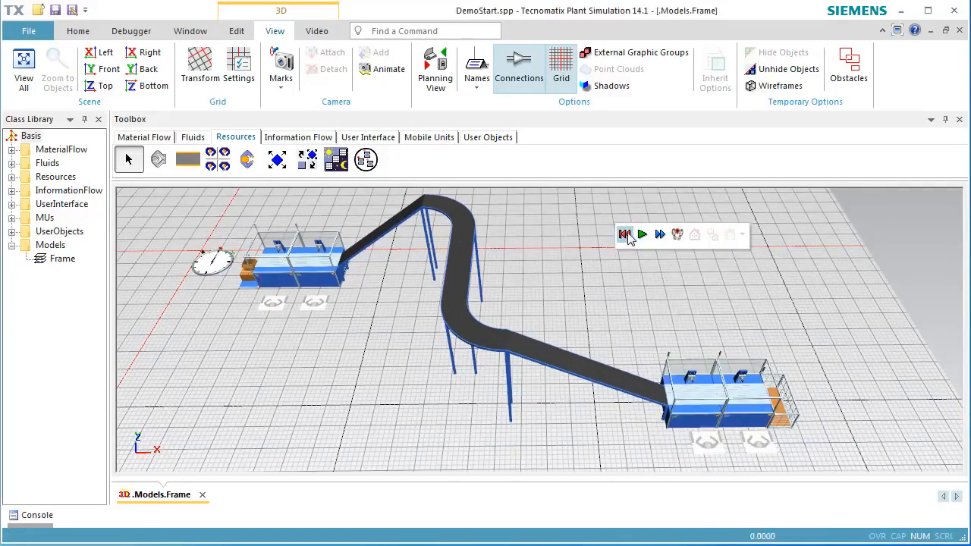
# - Switch the frame to the 2D planning view and open the Material Flow toolbox objects
pyautogui.moveTo(608, 276); pyautogui.dragTo(604, 319, button='middle')
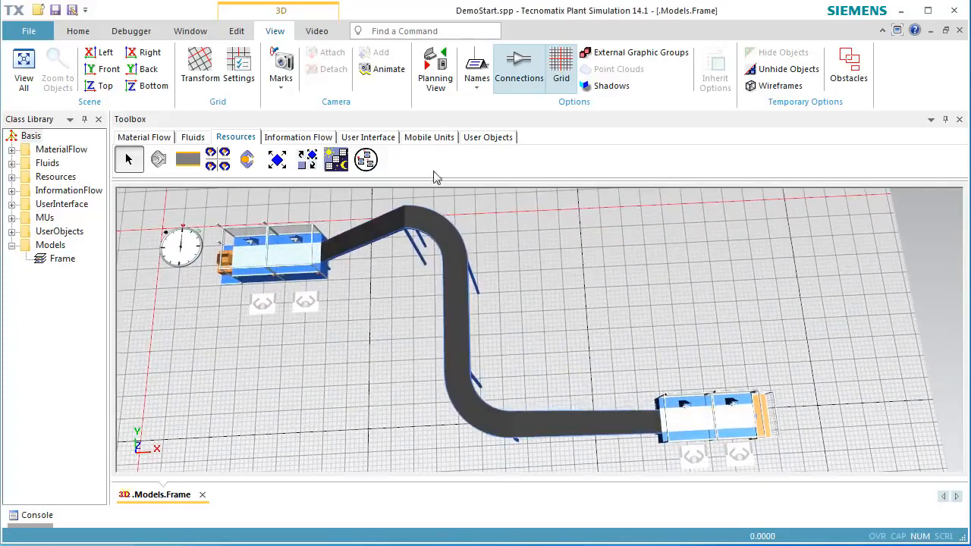
pyautogui.click(435, 69)
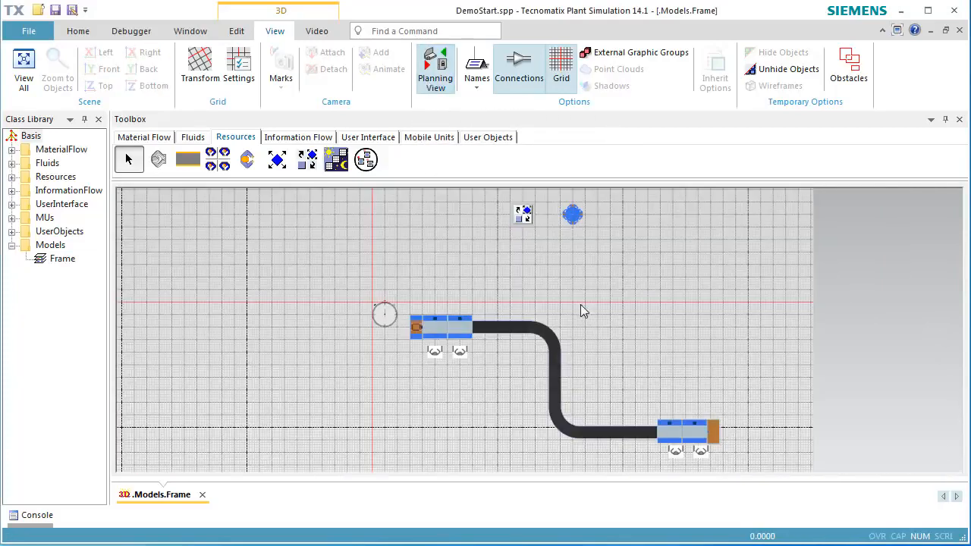
pyautogui.click(161, 139)
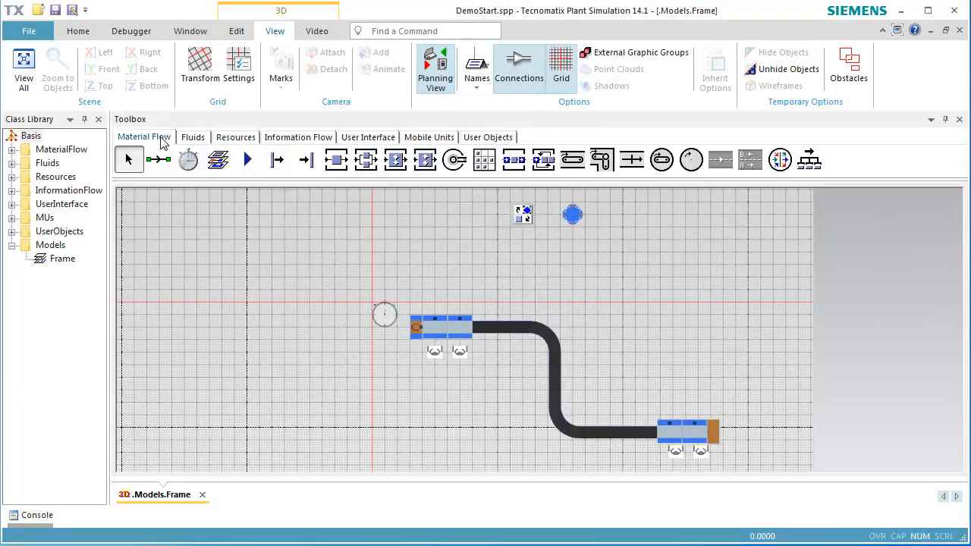
# - Insert two new stations, a source above them and a drain next to the upper station
pyautogui.click(338, 163)
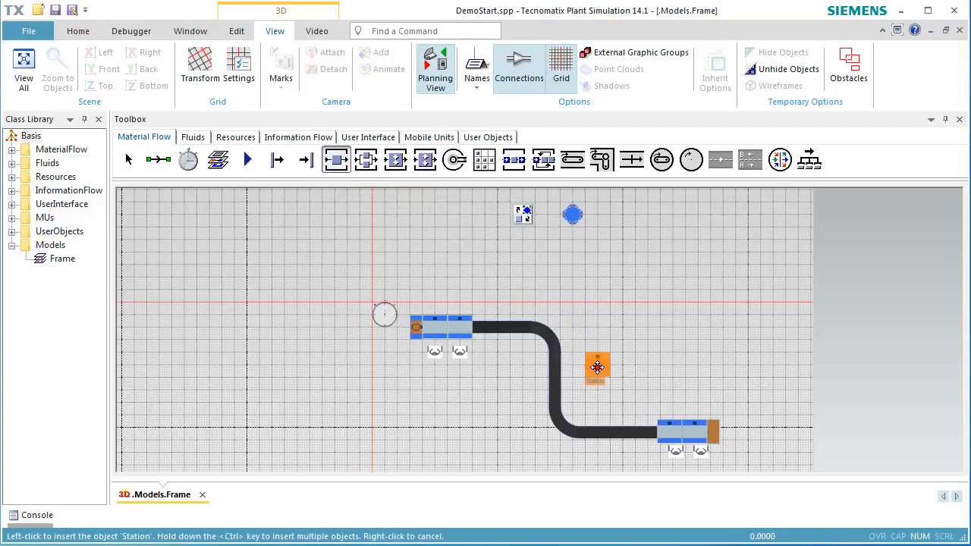
pyautogui.click(597, 377)
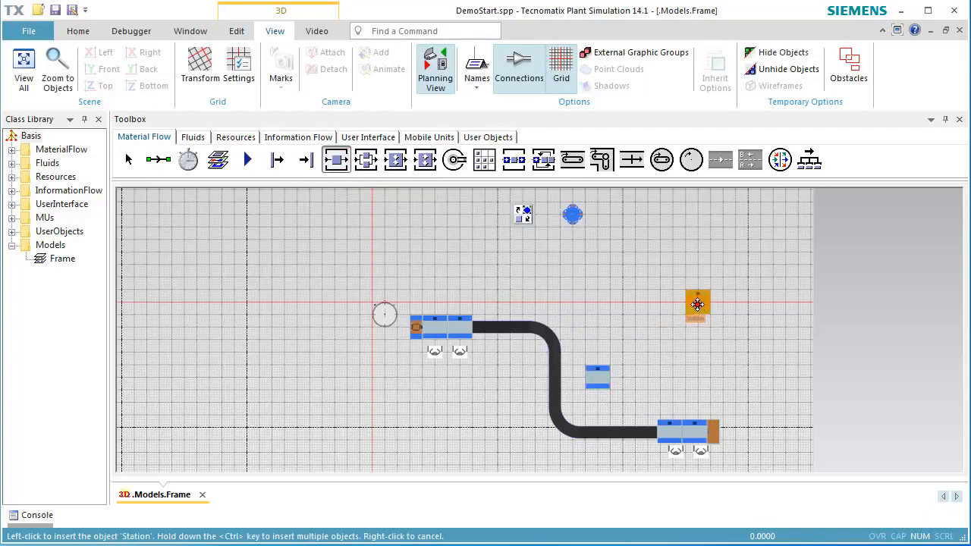
pyautogui.click(697, 305)
pyautogui.click(277, 159)
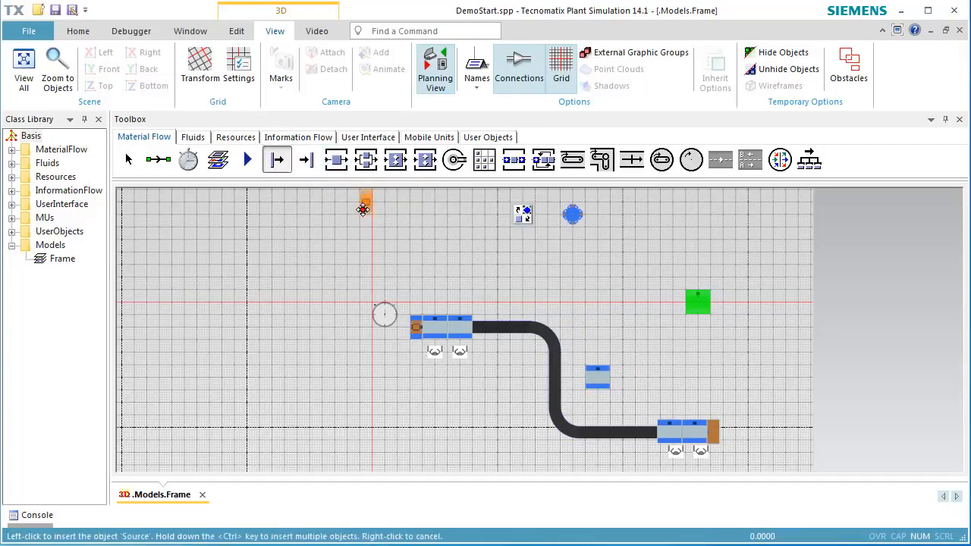
pyautogui.click(516, 277)
pyautogui.click(306, 159)
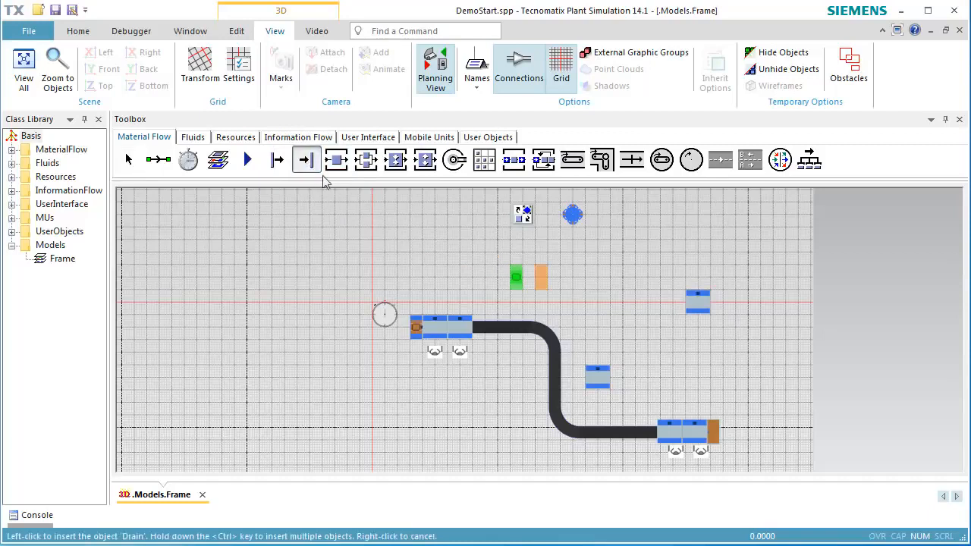
pyautogui.click(728, 302)
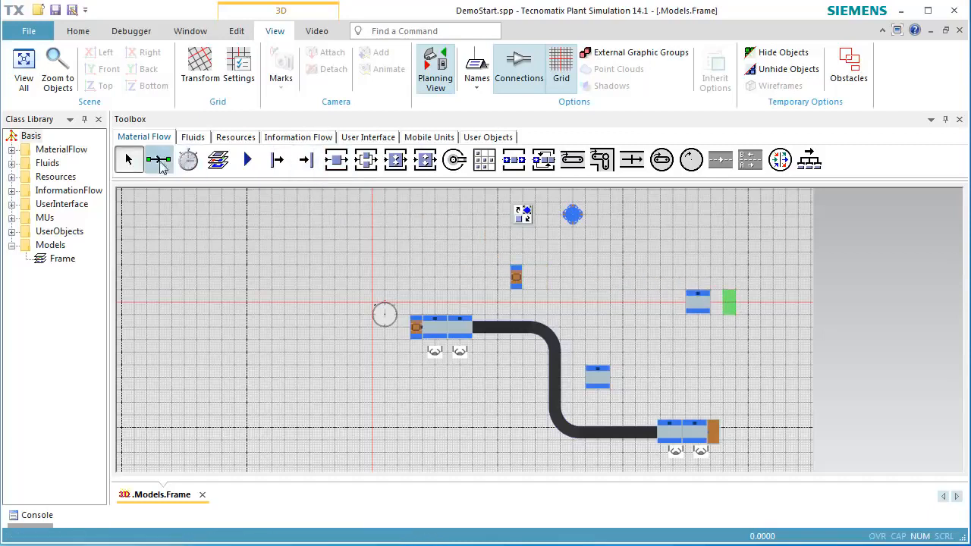
# - Connect the new source to the lower station, that station to the upper station, and the upper station to the drain
pyautogui.click(160, 166)
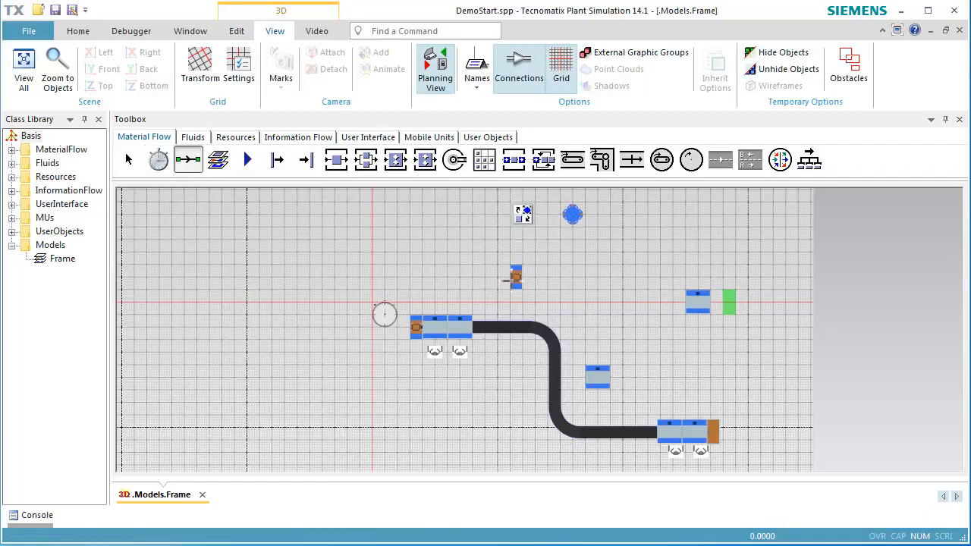
pyautogui.click(516, 276)
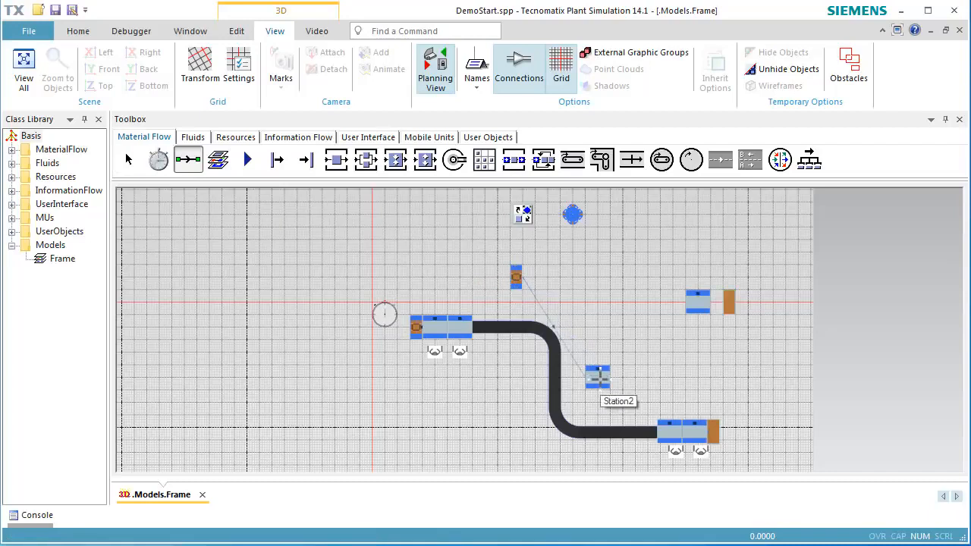
pyautogui.click(598, 377)
pyautogui.click(698, 301)
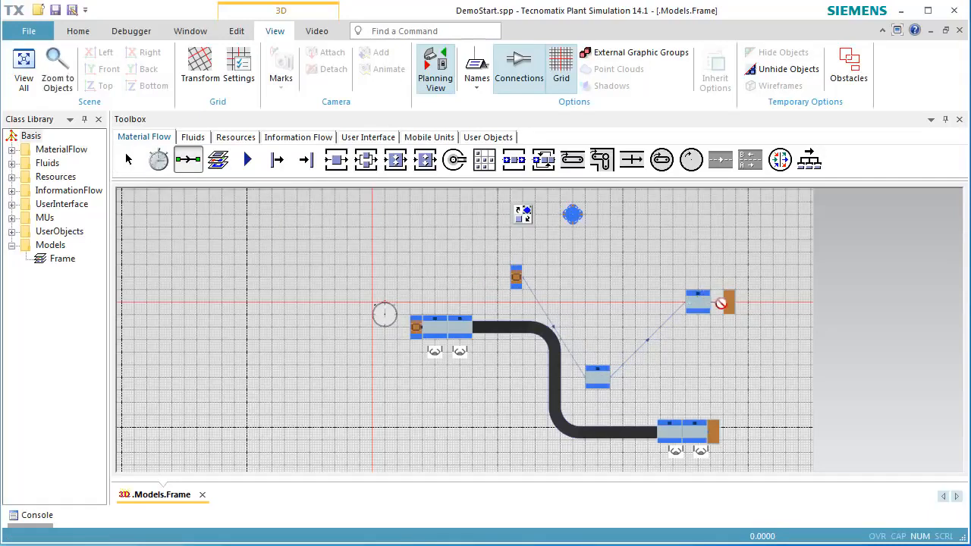
pyautogui.click(728, 301)
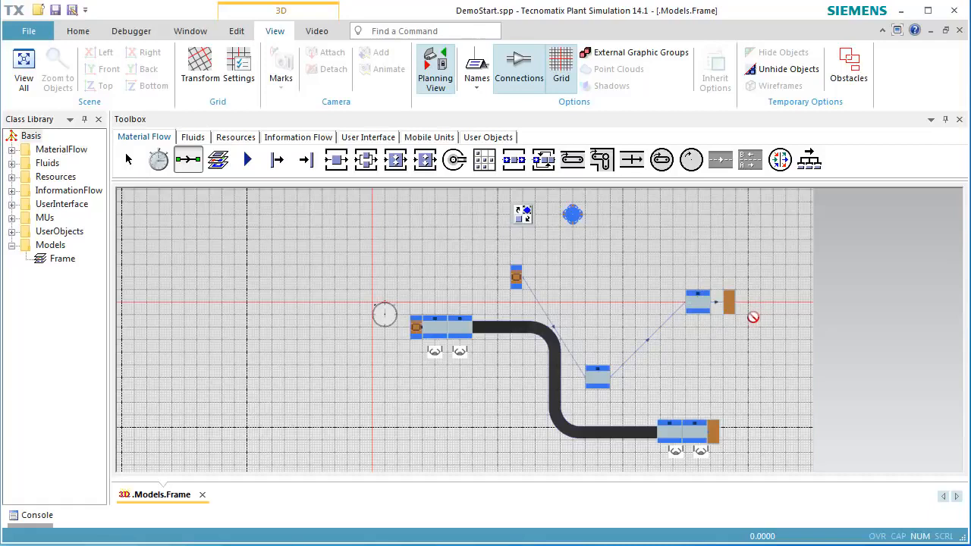
pyautogui.press('Escape')
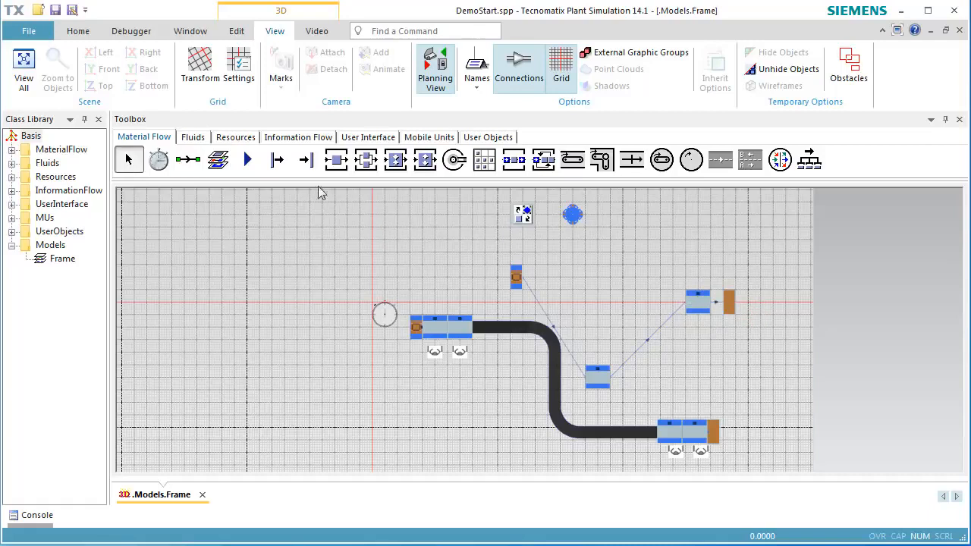
# - Place a workplace beneath each of the two new stations
pyautogui.click(236, 138)
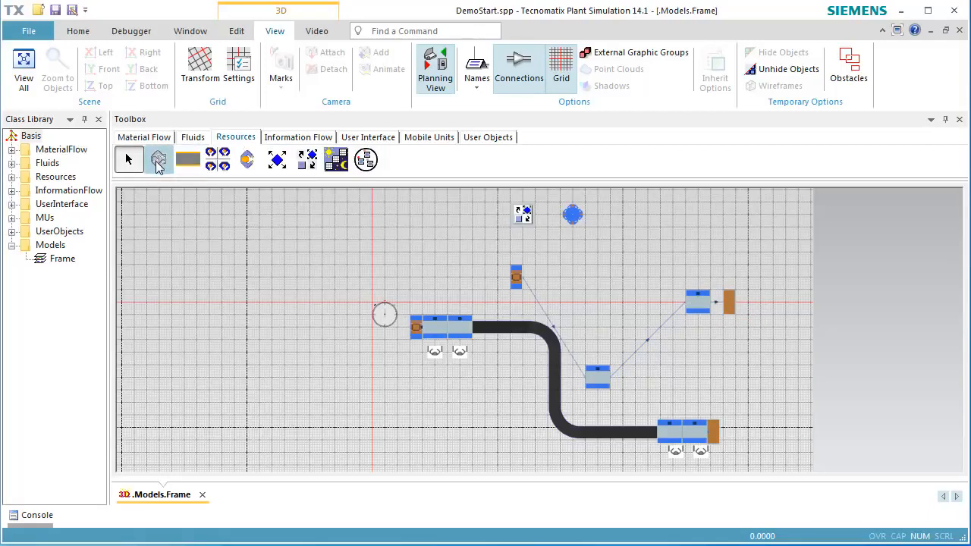
pyautogui.click(158, 160)
pyautogui.click(597, 410)
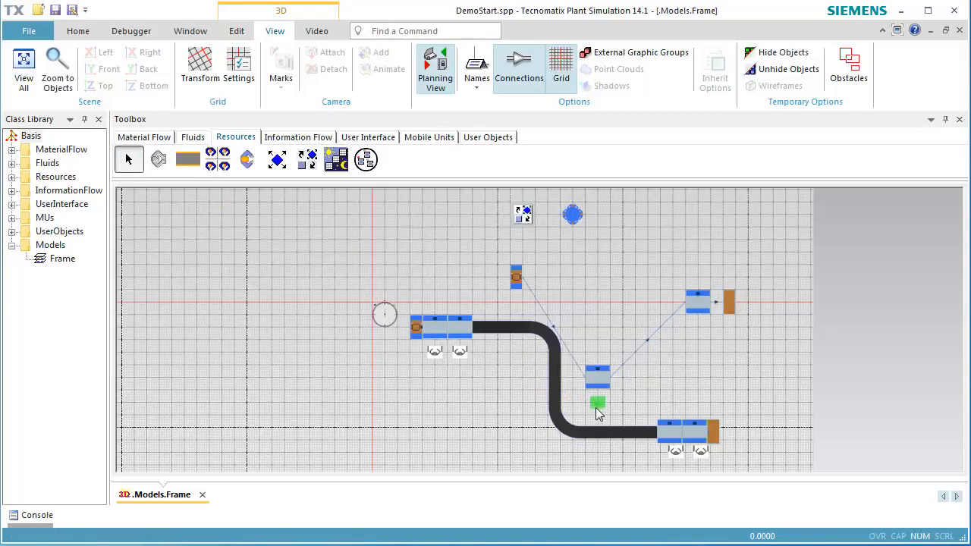
pyautogui.click(158, 159)
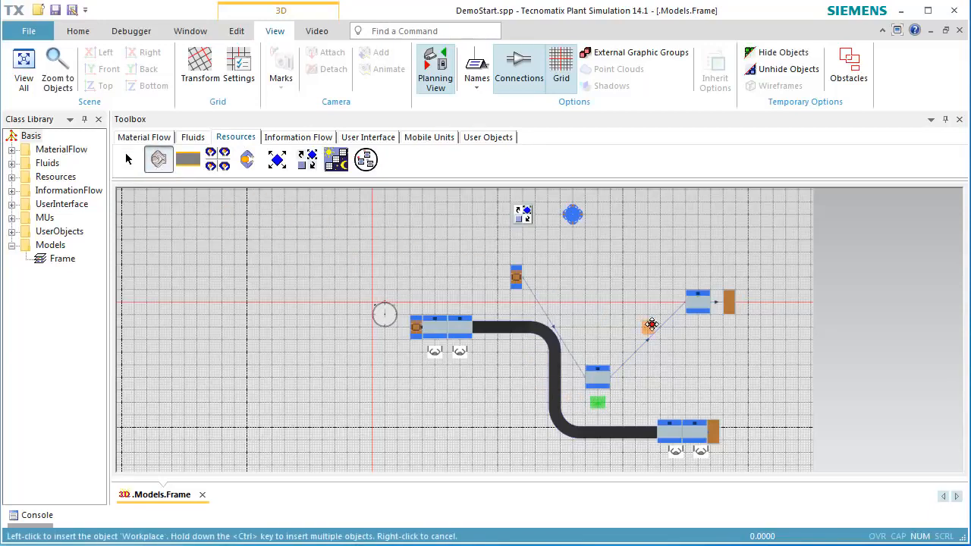
pyautogui.click(697, 331)
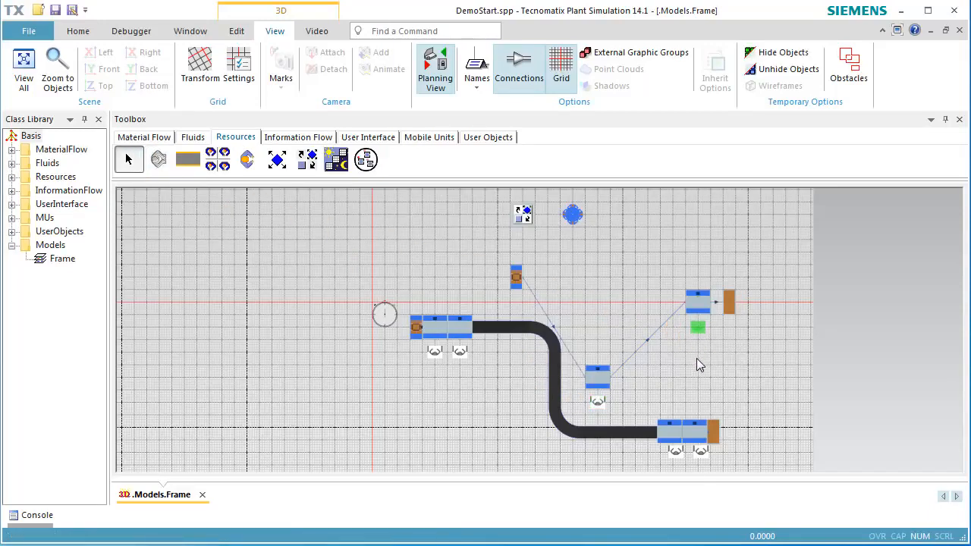
# - Activate the importer of Station2 so it requests workers via root.Broker
pyautogui.doubleClick(598, 380)
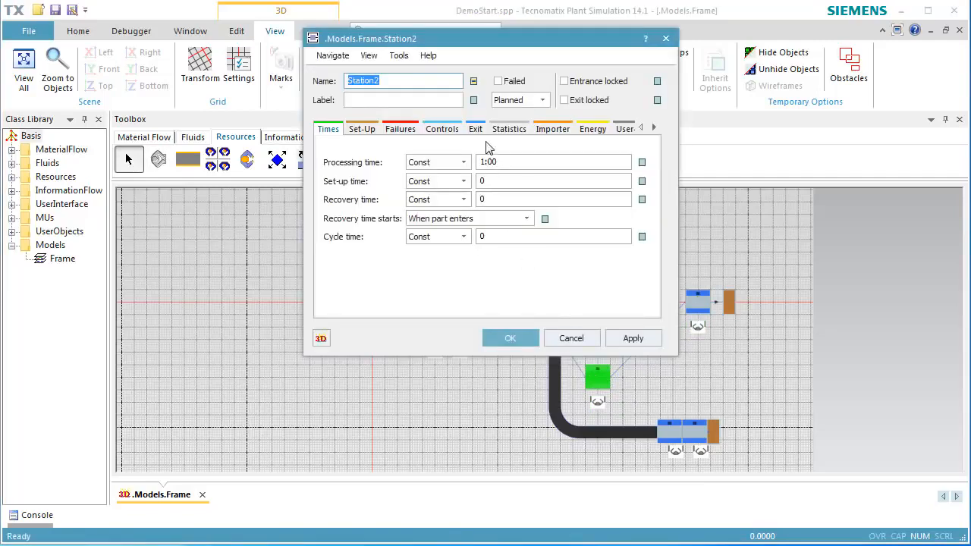
pyautogui.click(551, 130)
pyautogui.click(351, 182)
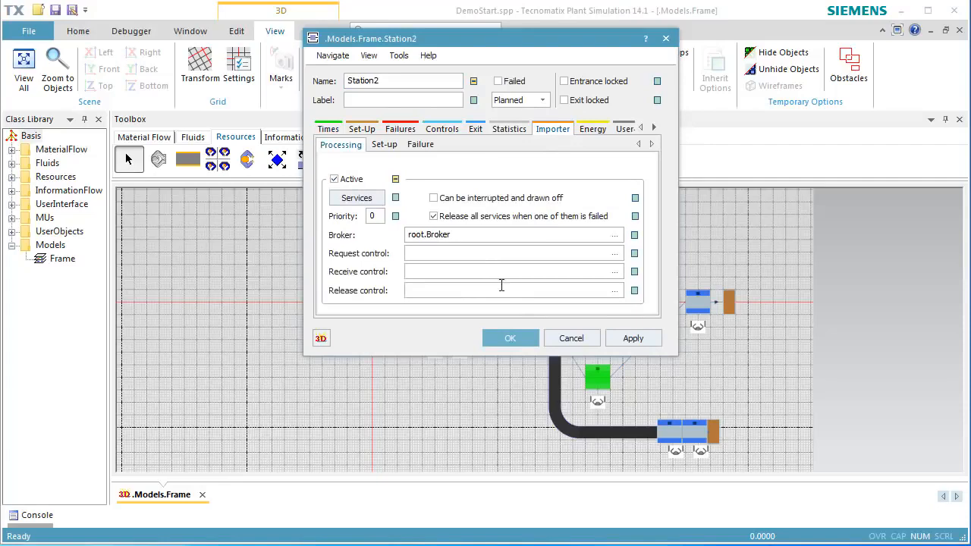
pyautogui.click(521, 340)
# - Activate the importer of Station5 as well
pyautogui.doubleClick(693, 305)
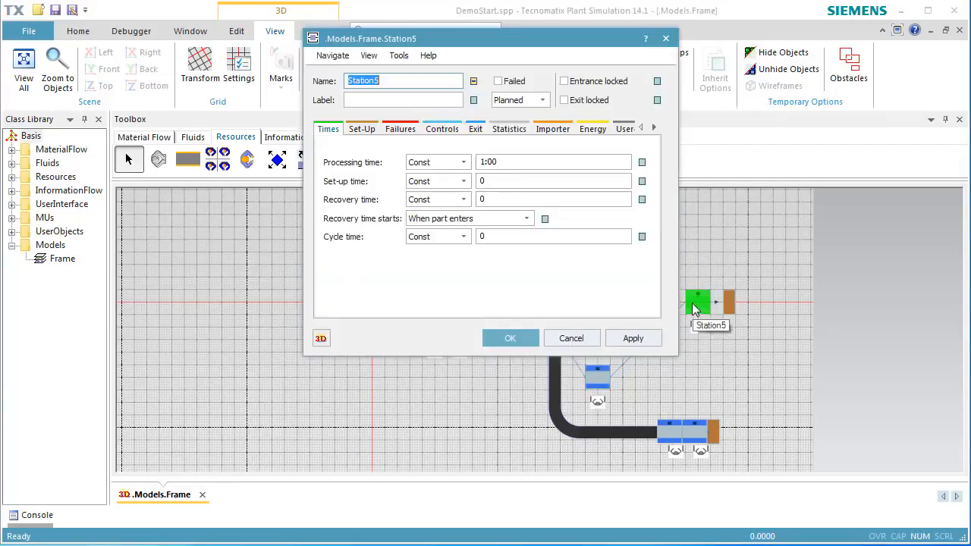
pyautogui.click(548, 131)
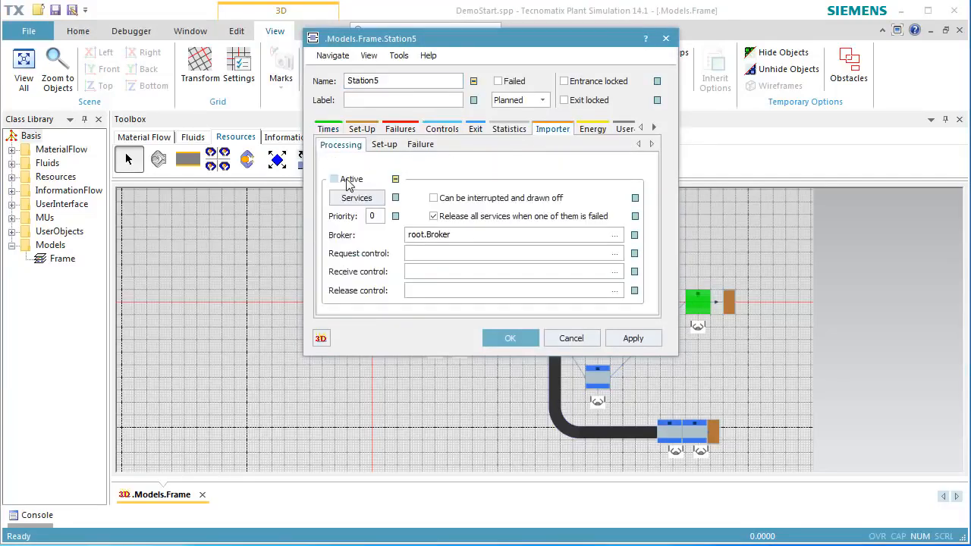
pyautogui.click(351, 180)
pyautogui.click(512, 338)
# - Start the simulation run
pyautogui.click(322, 305)
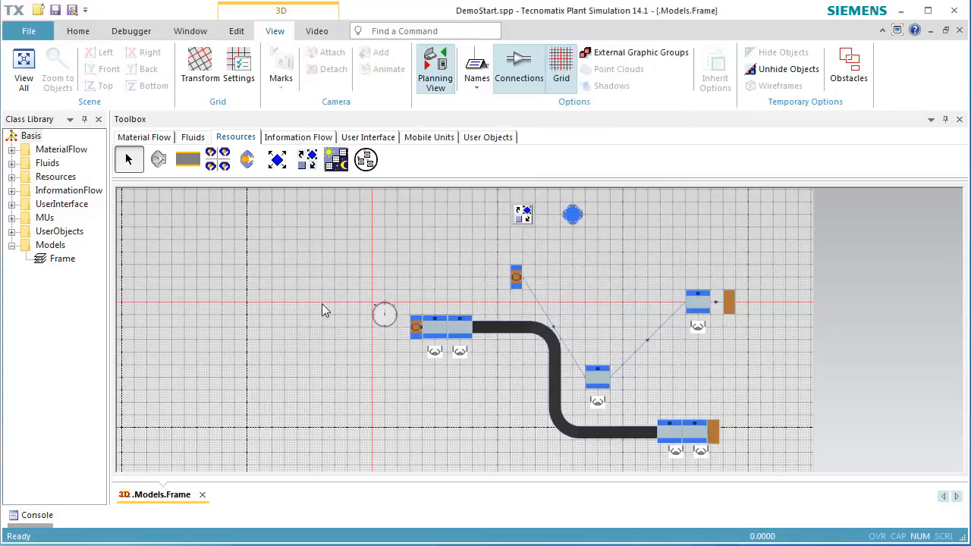
pyautogui.rightClick(308, 292)
pyautogui.click(320, 268)
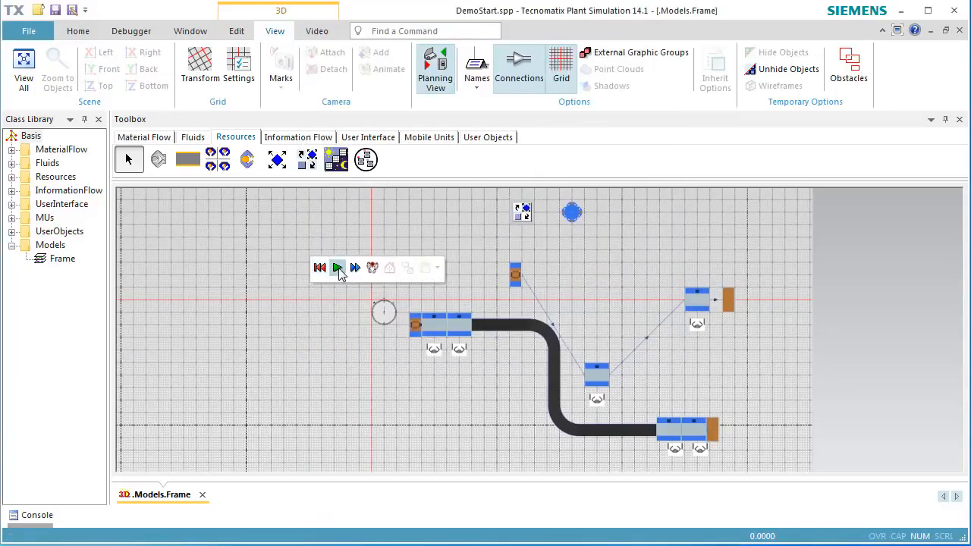
pyautogui.click(337, 267)
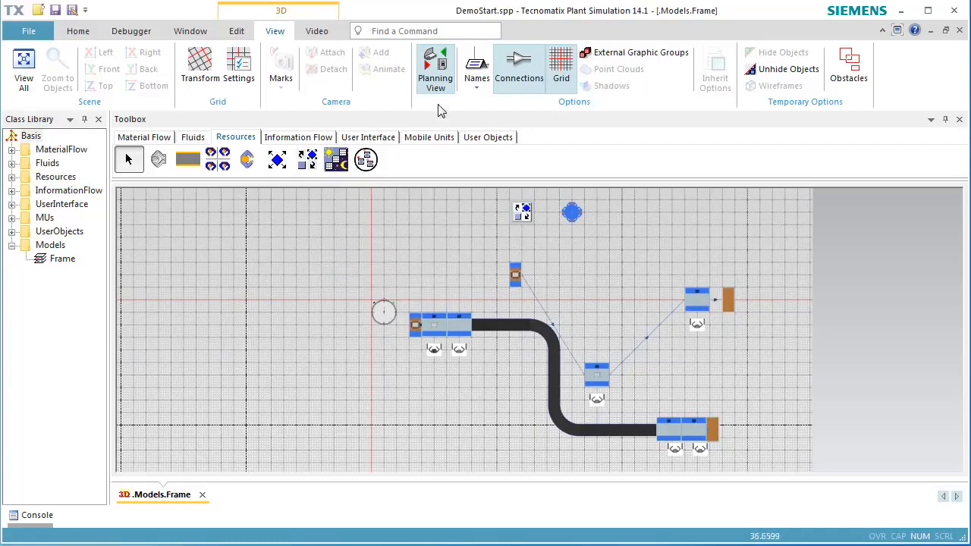
# - Examine the running model in the 3D view with obstacles displayed
pyautogui.click(439, 82)
pyautogui.moveTo(384, 393); pyautogui.dragTo(397, 355, button='middle')
pyautogui.moveTo(396, 355); pyautogui.dragTo(369, 390)
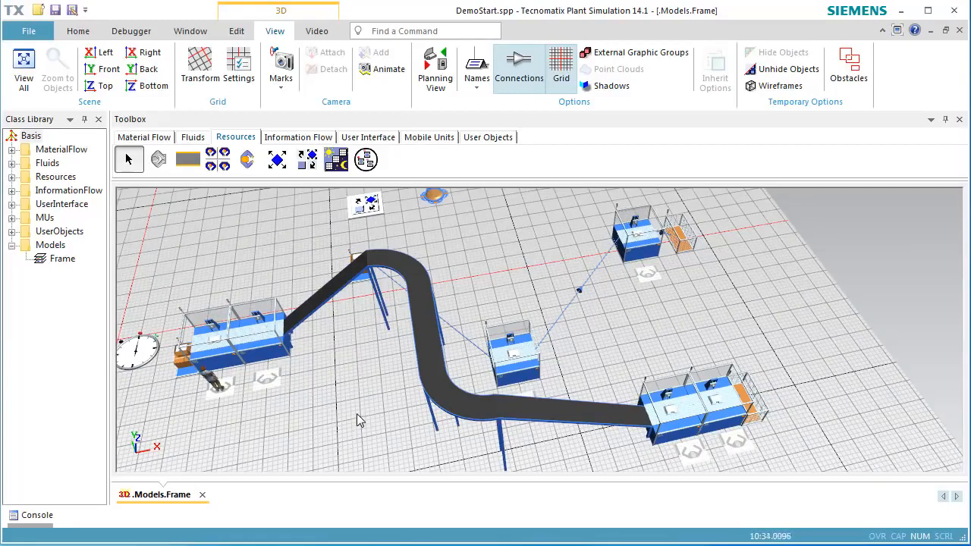
pyautogui.press('o')
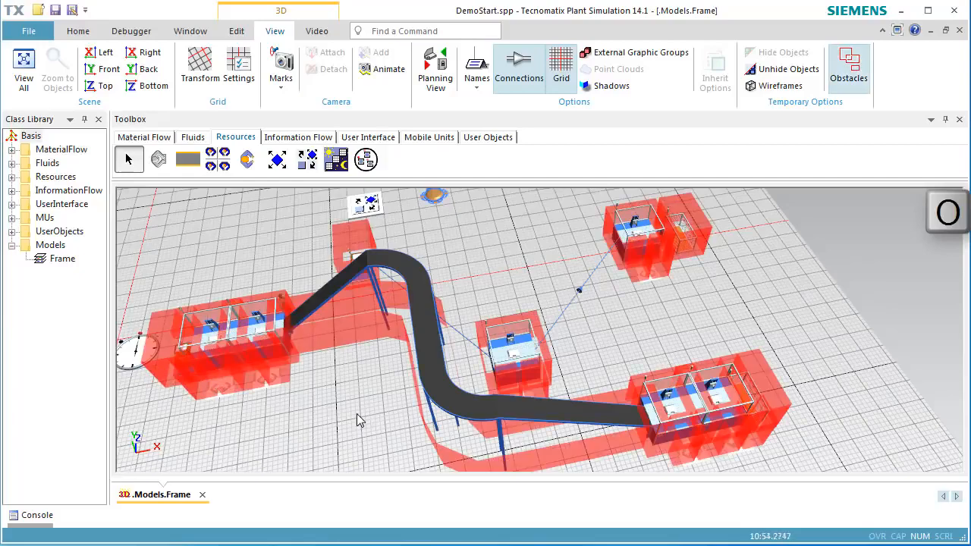
pyautogui.moveTo(356, 402); pyautogui.dragTo(369, 431, button='middle')
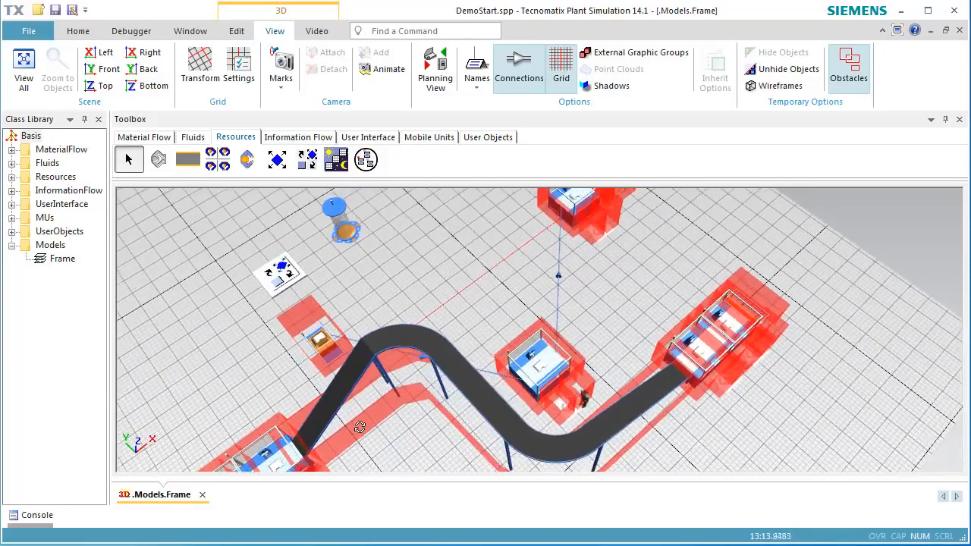
# - Insert a TableFile to the left of the first station group in the 2D planning view
pyautogui.click(435, 80)
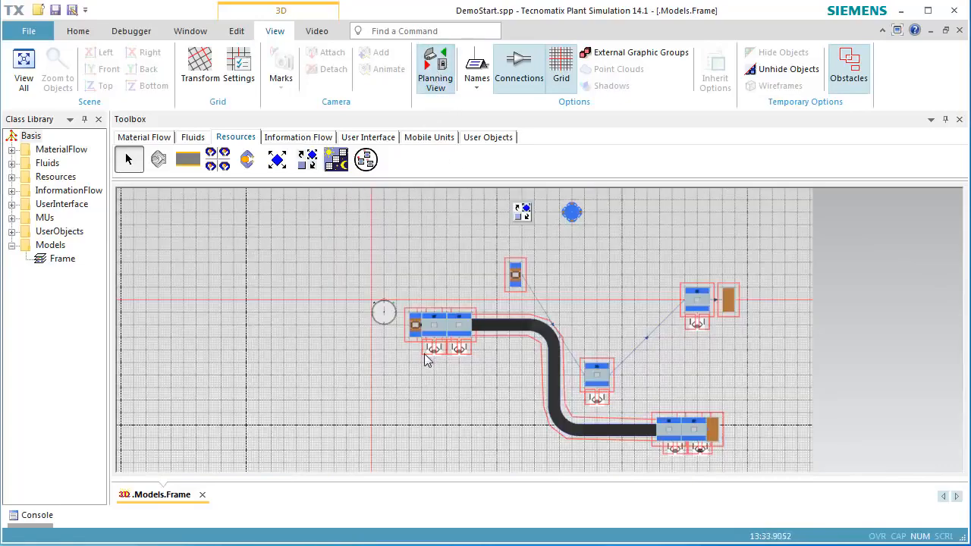
pyautogui.scroll(10, 429, 353)
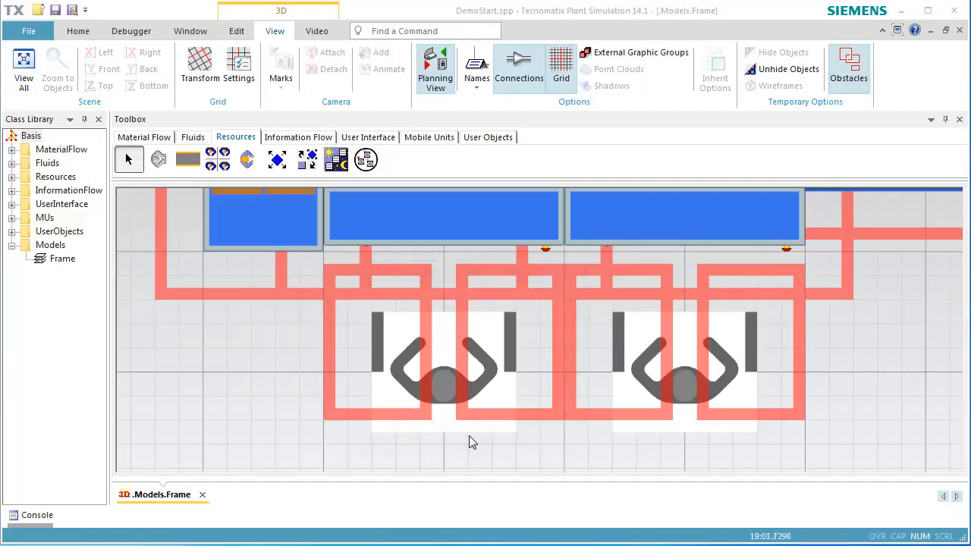
pyautogui.moveTo(269, 377); pyautogui.dragTo(432, 471, button='right')
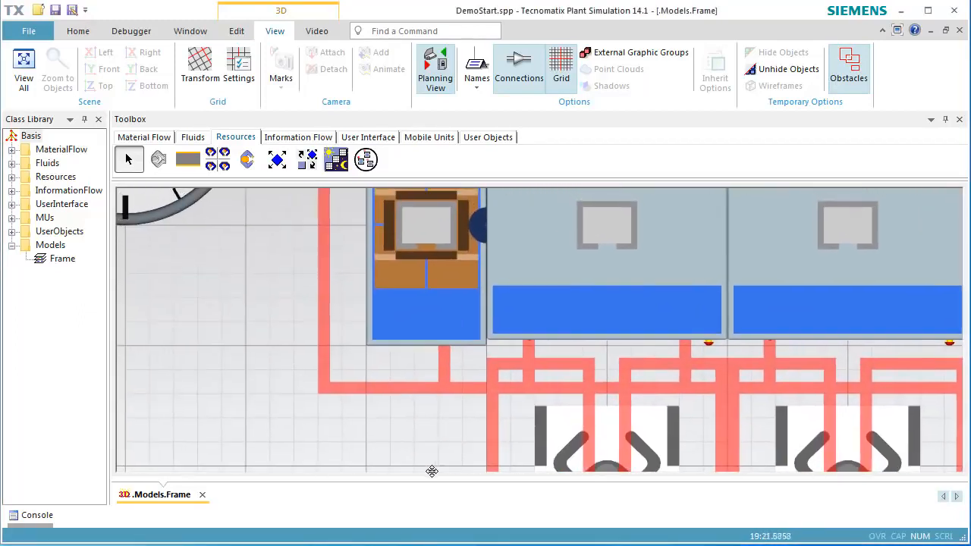
pyautogui.click(297, 137)
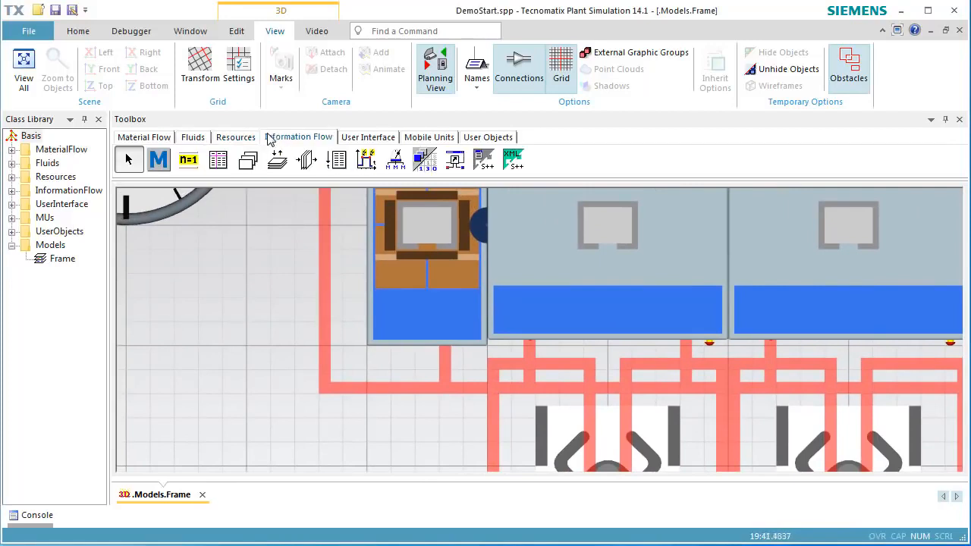
pyautogui.click(218, 160)
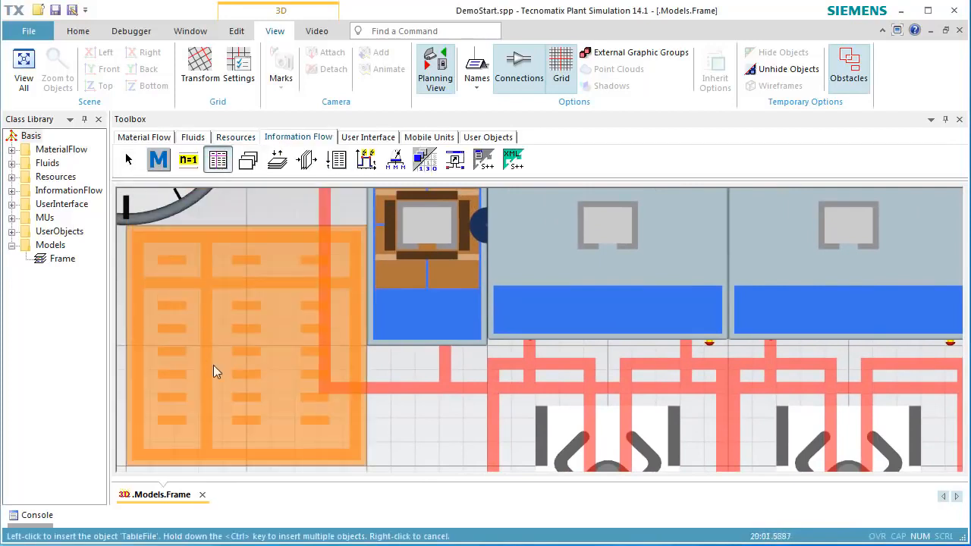
pyautogui.click(213, 365)
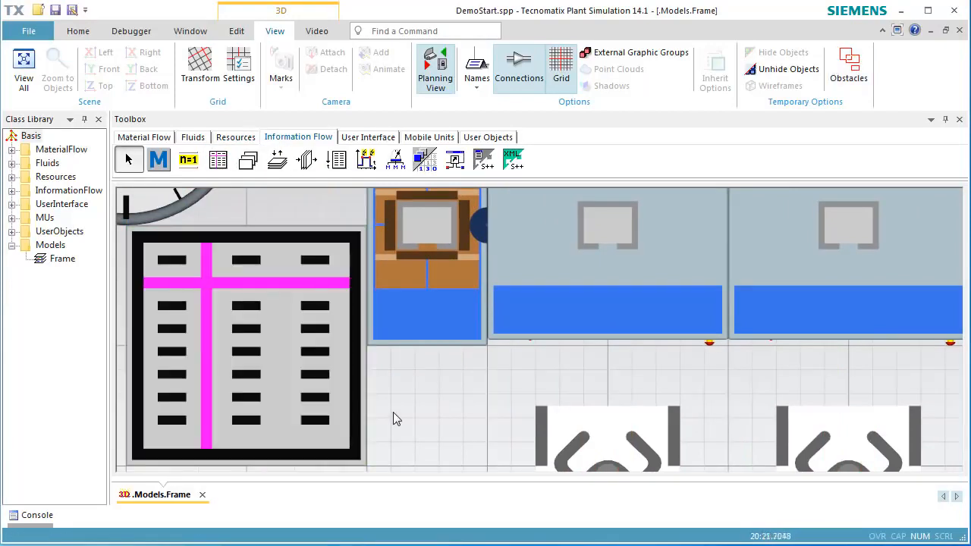
# - Examine the running model in the 3D view and turn off the obstacle display
pyautogui.press('o')
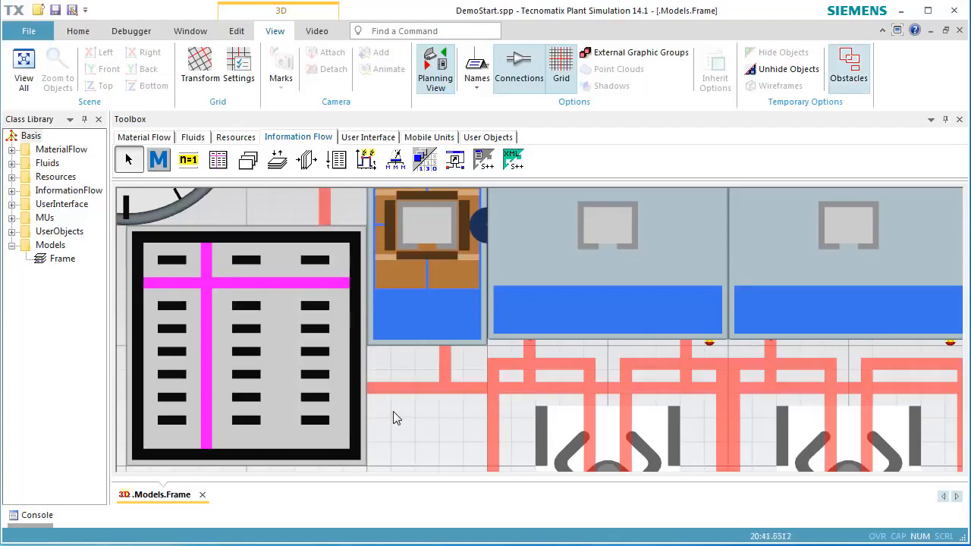
pyautogui.scroll(-5, 393, 412)
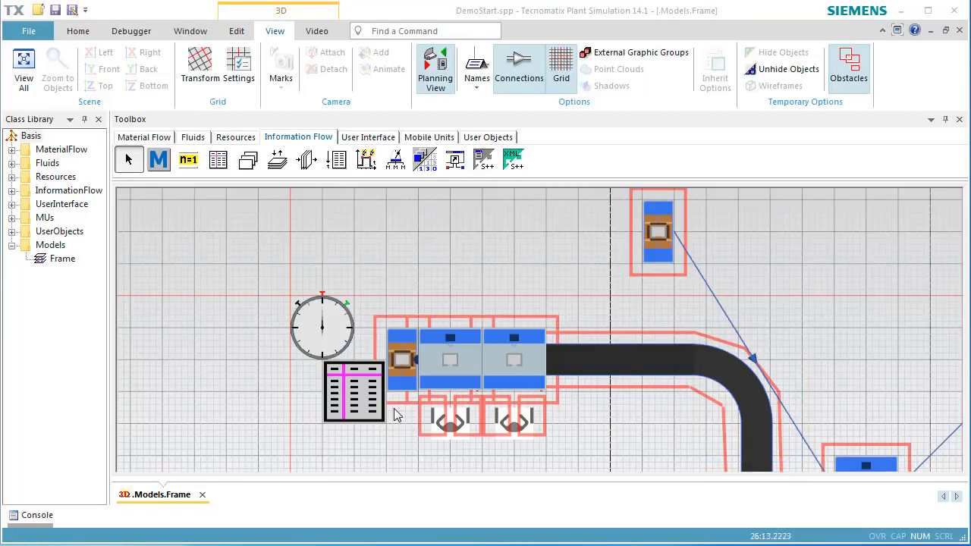
pyautogui.click(435, 70)
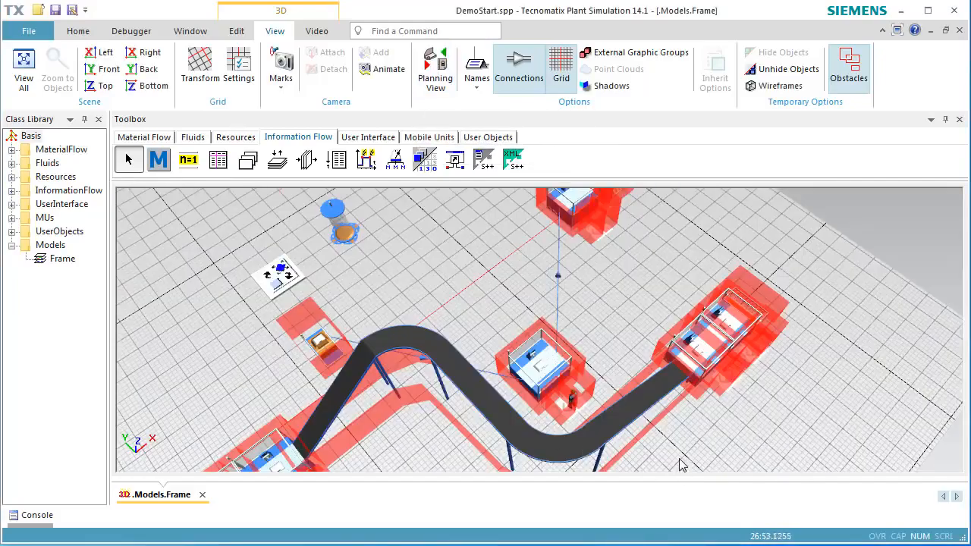
pyautogui.moveTo(682, 459); pyautogui.dragTo(712, 413, button='middle')
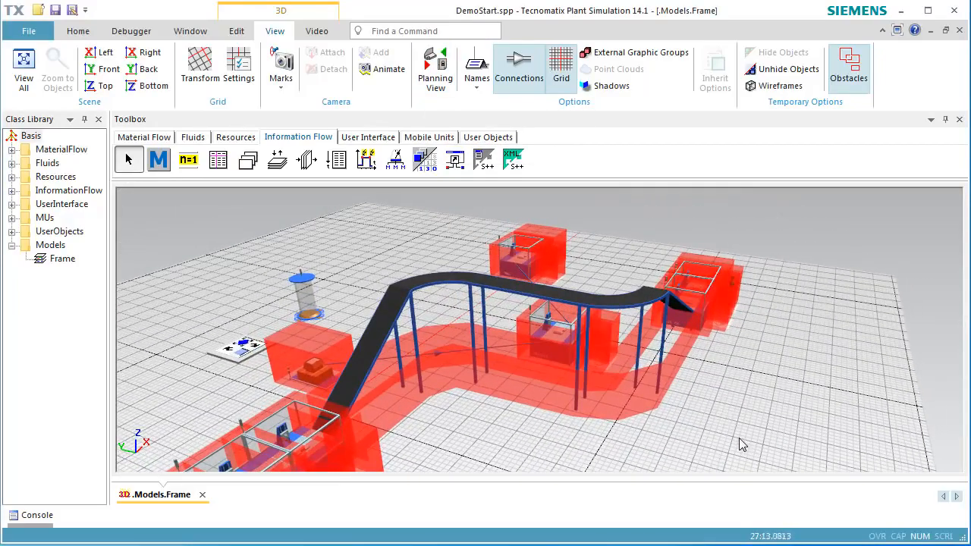
pyautogui.press('o')
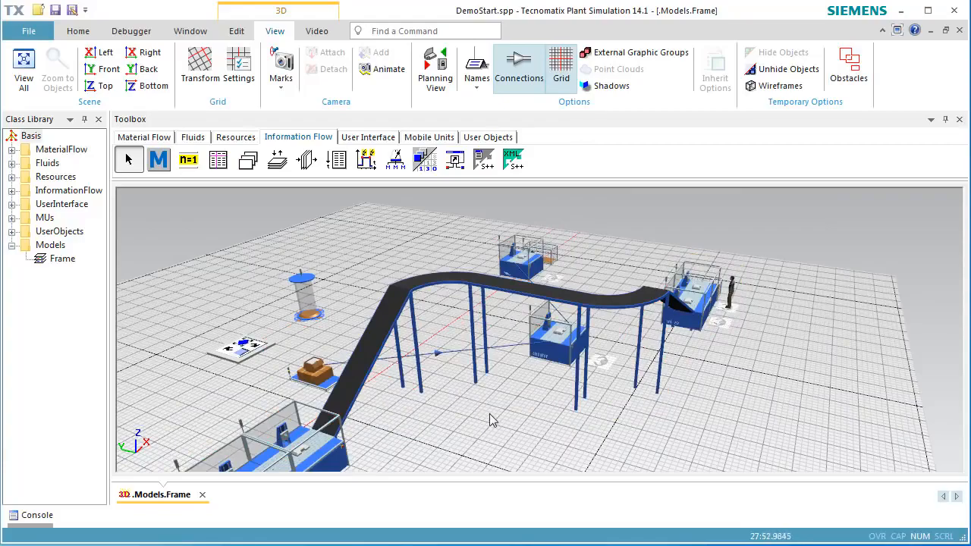
# - Reset the simulation and switch to the 2D planning view
pyautogui.moveTo(490, 421); pyautogui.dragTo(604, 369, button='middle')
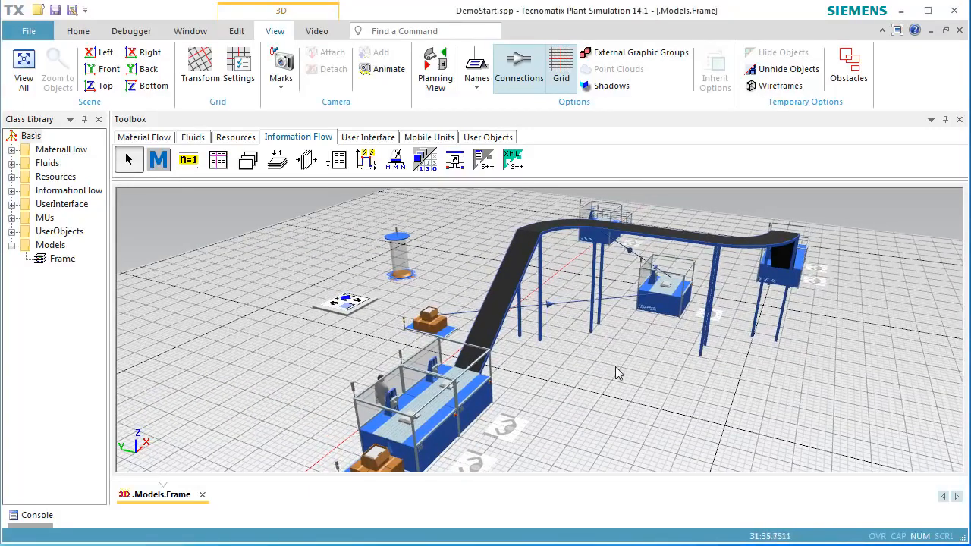
pyautogui.rightClick(613, 368)
pyautogui.click(626, 91)
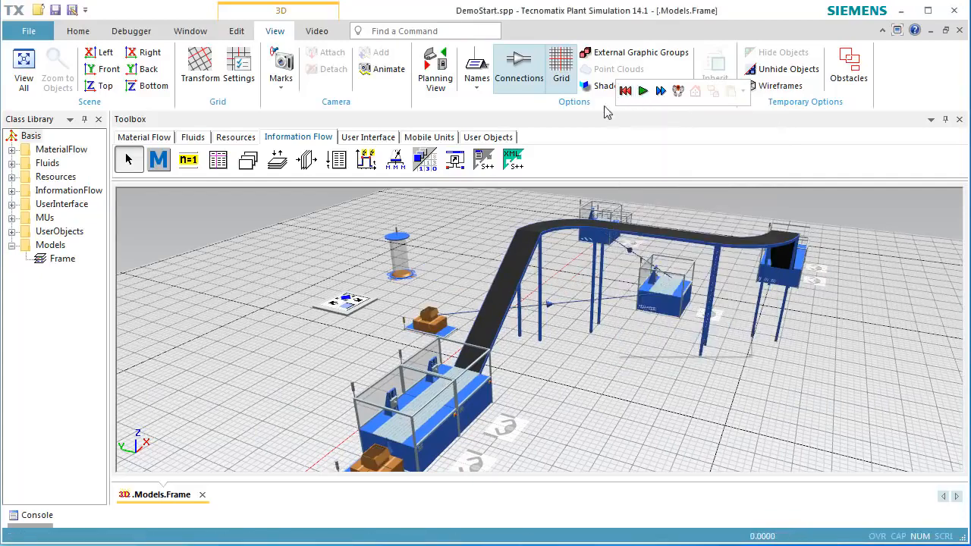
pyautogui.click(438, 79)
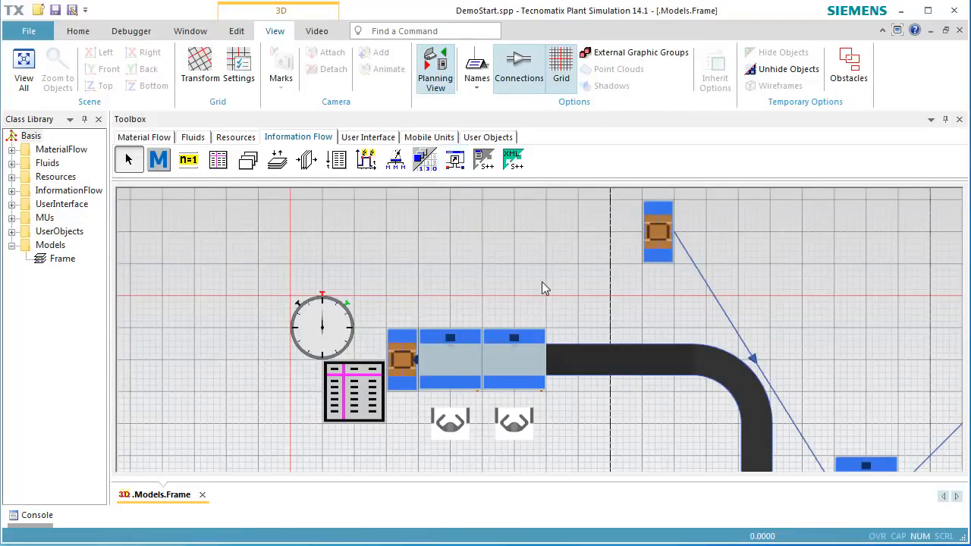
# - Draw a straight footpath across the conveyor curve leading to the left side of the lower station
pyautogui.moveTo(544, 288); pyautogui.dragTo(381, 126, button='middle')
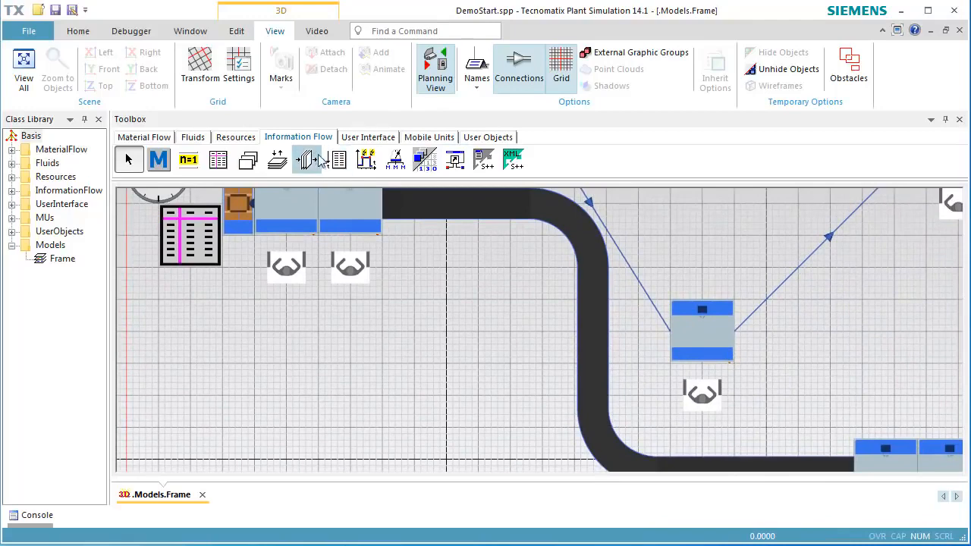
pyautogui.click(237, 141)
pyautogui.click(188, 159)
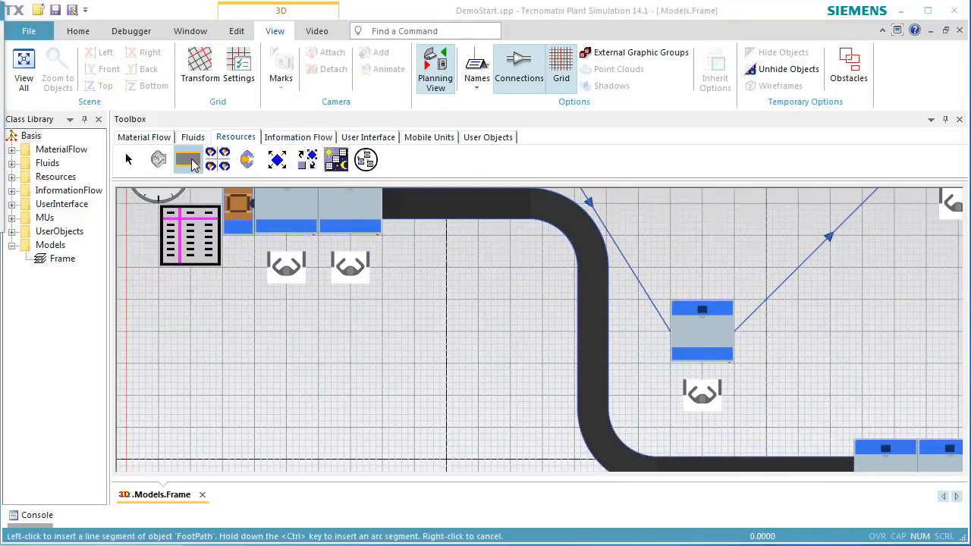
pyautogui.click(543, 337)
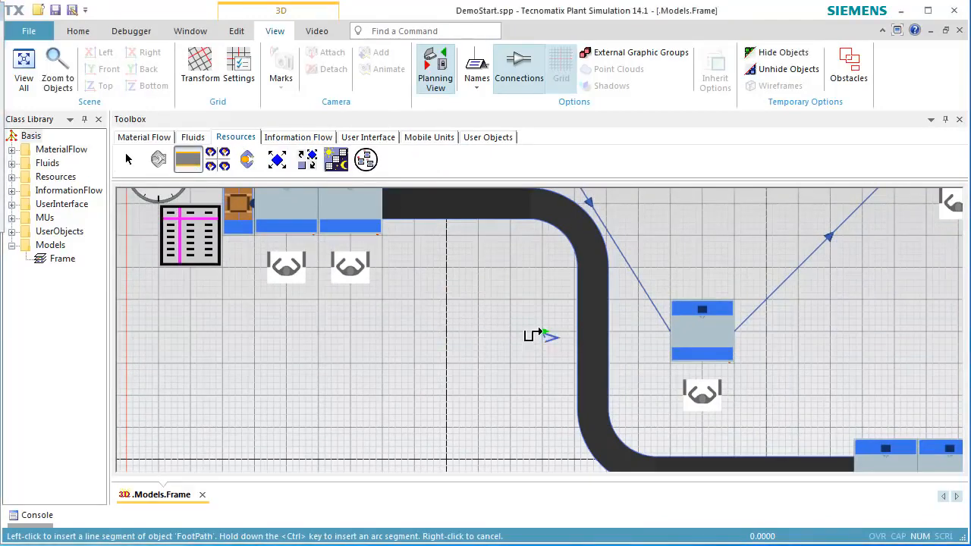
pyautogui.click(622, 336)
pyautogui.rightClick(648, 395)
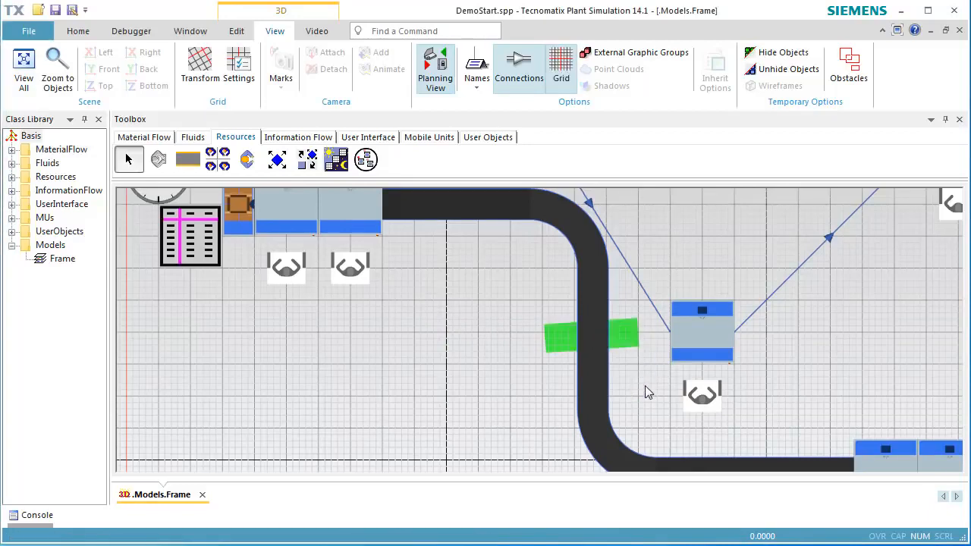
pyautogui.rightClick(522, 384)
# - Start the simulation and switch to the 3D view to check the footpath
pyautogui.click(531, 139)
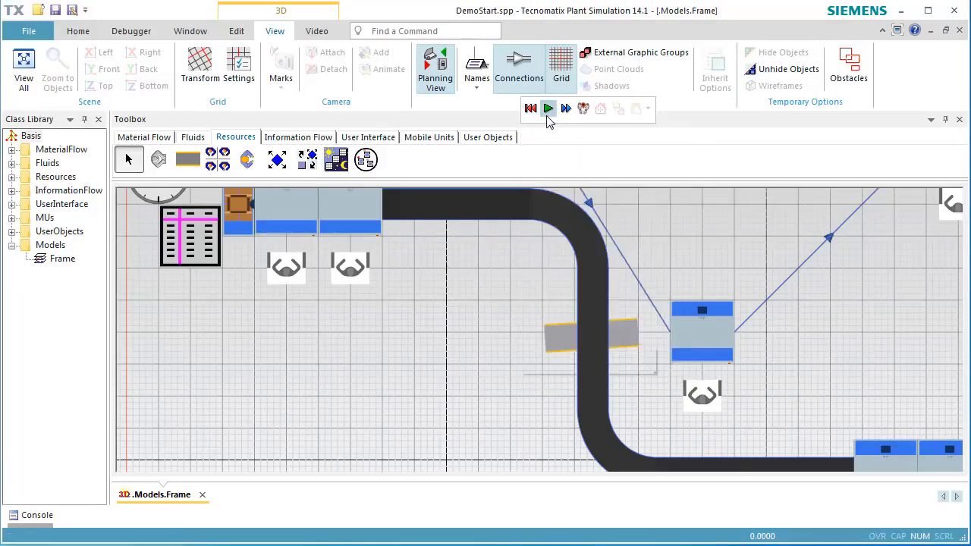
pyautogui.click(548, 108)
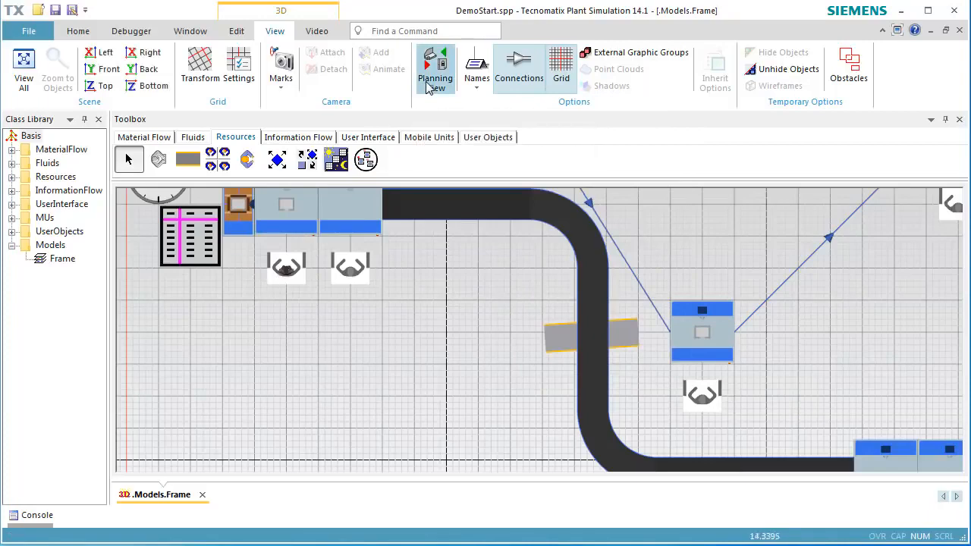
pyautogui.click(426, 85)
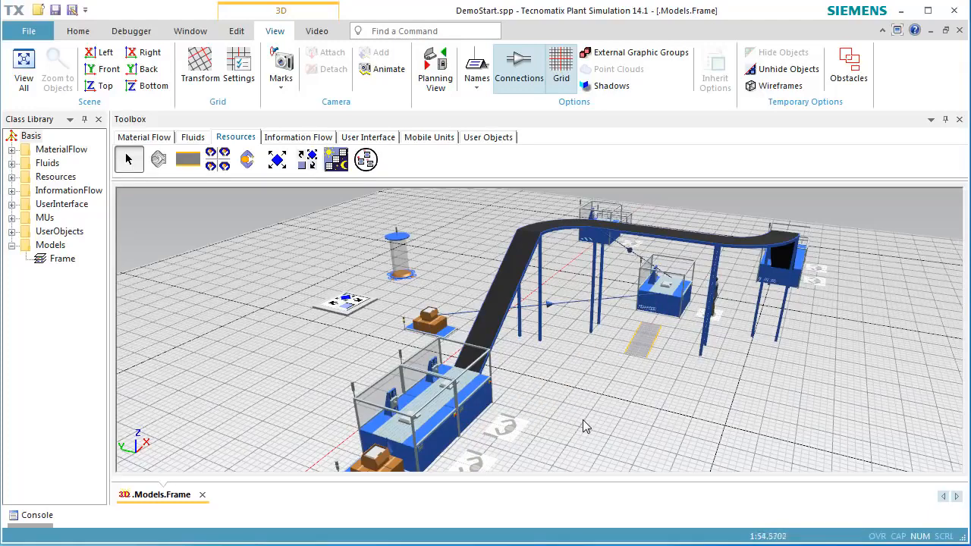
# - Reset the simulation and return to the 2D planning view
pyautogui.rightClick(780, 409)
pyautogui.click(790, 132)
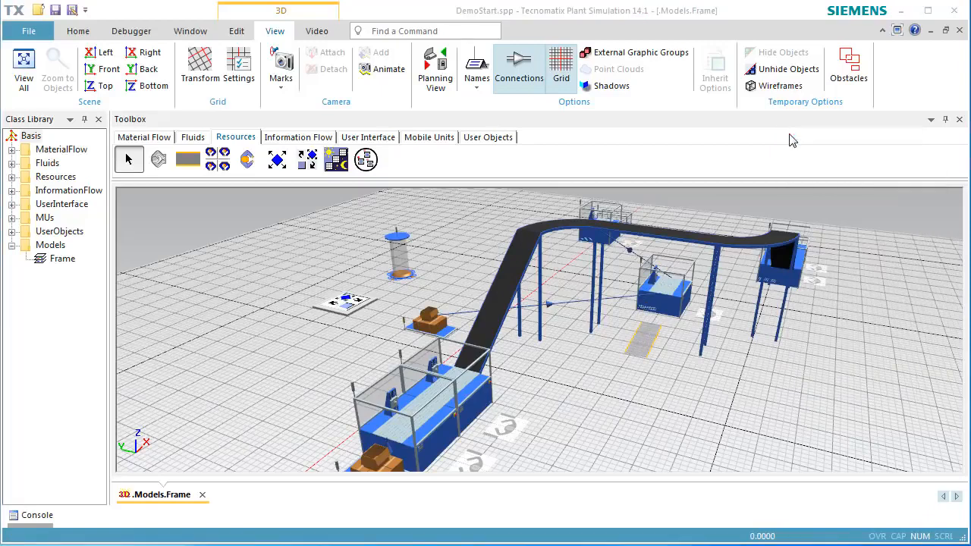
pyautogui.click(440, 82)
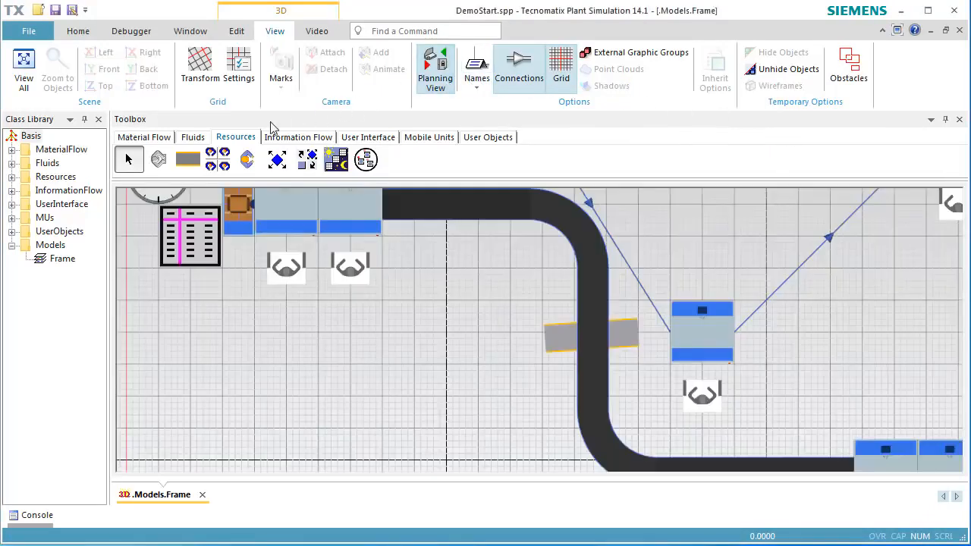
# - Insert a new Station just left of the footpath, below the first station group
pyautogui.click(158, 138)
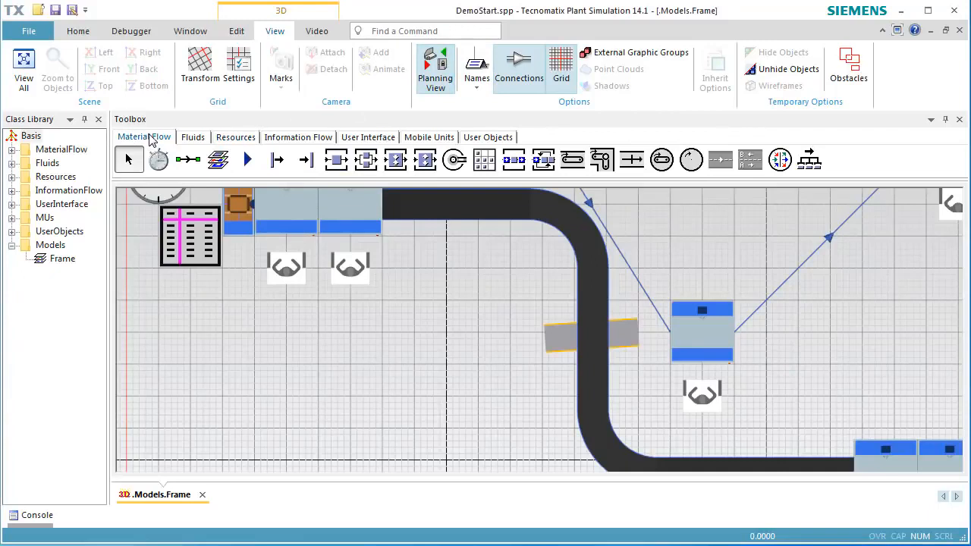
pyautogui.click(333, 161)
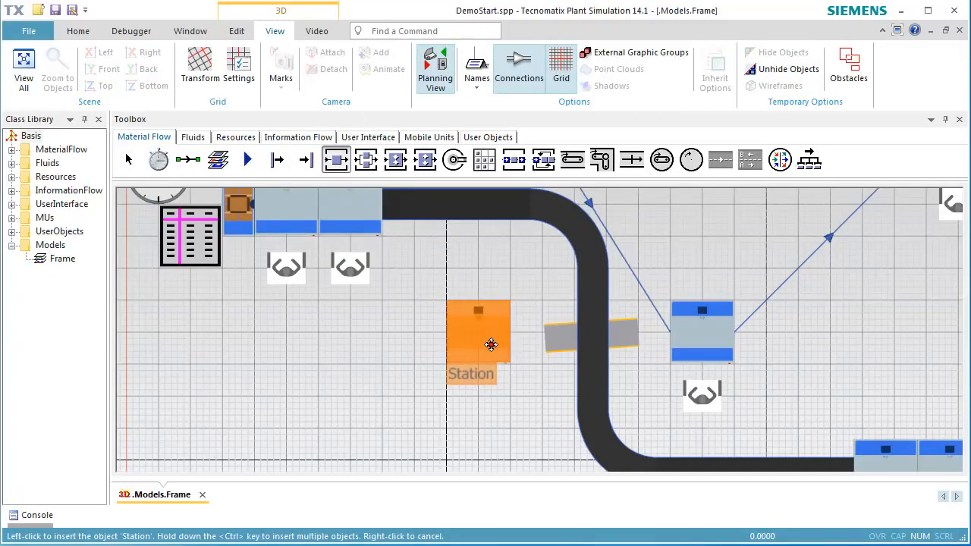
pyautogui.click(491, 351)
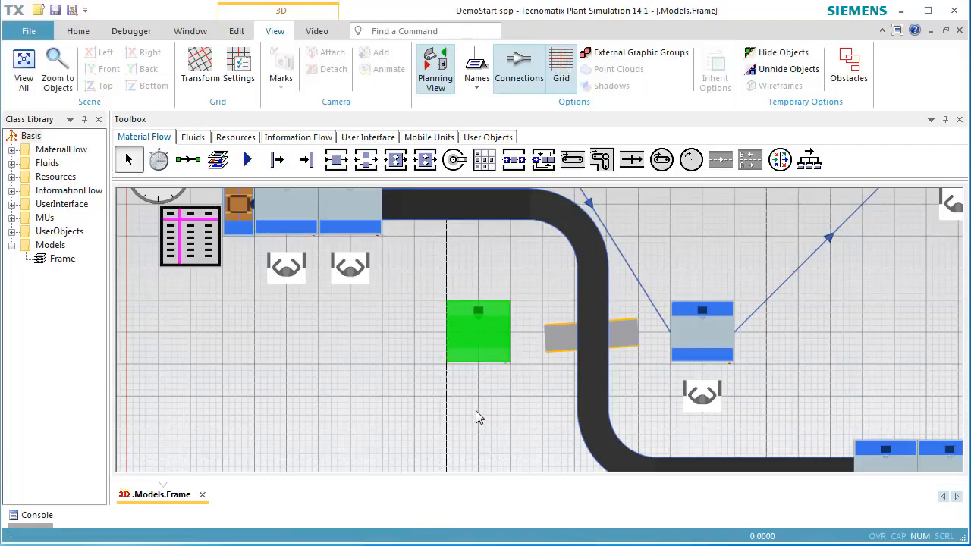
pyautogui.click(475, 412)
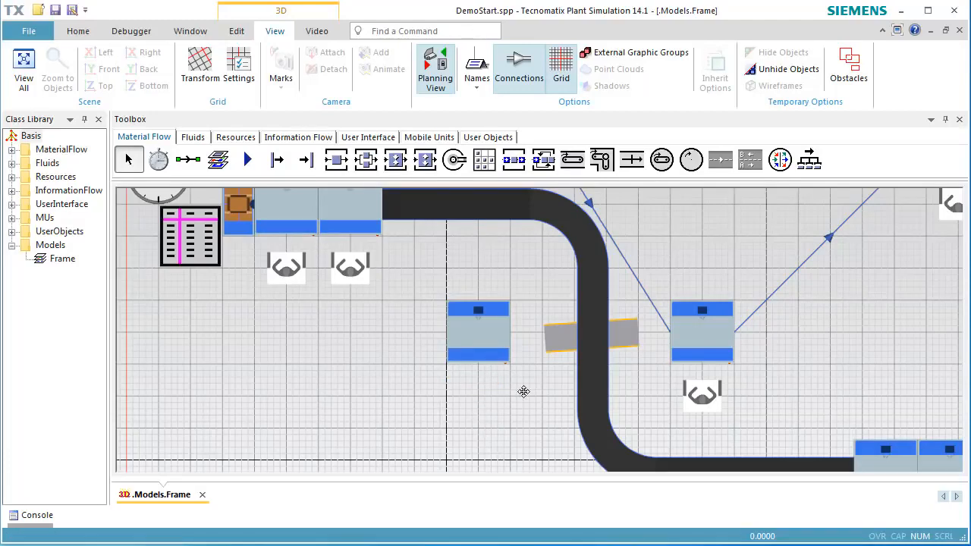
# - Switch to the 3D view, reset the simulation and start it again
pyautogui.click(435, 76)
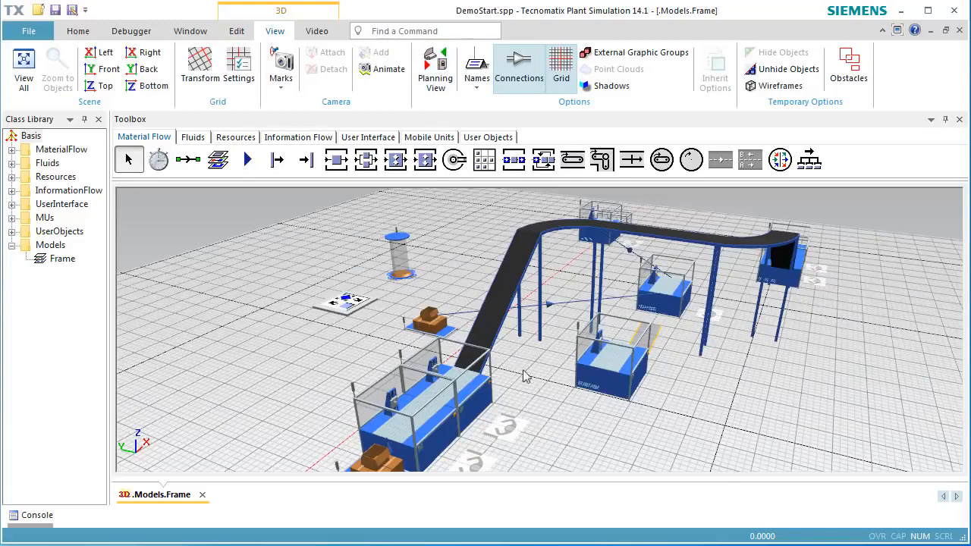
pyautogui.rightClick(561, 427)
pyautogui.click(573, 150)
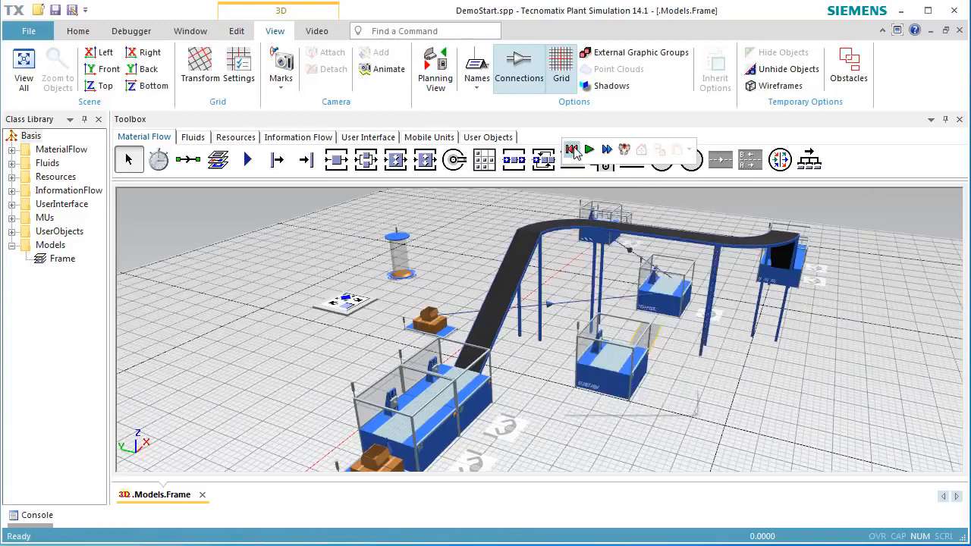
pyautogui.click(590, 149)
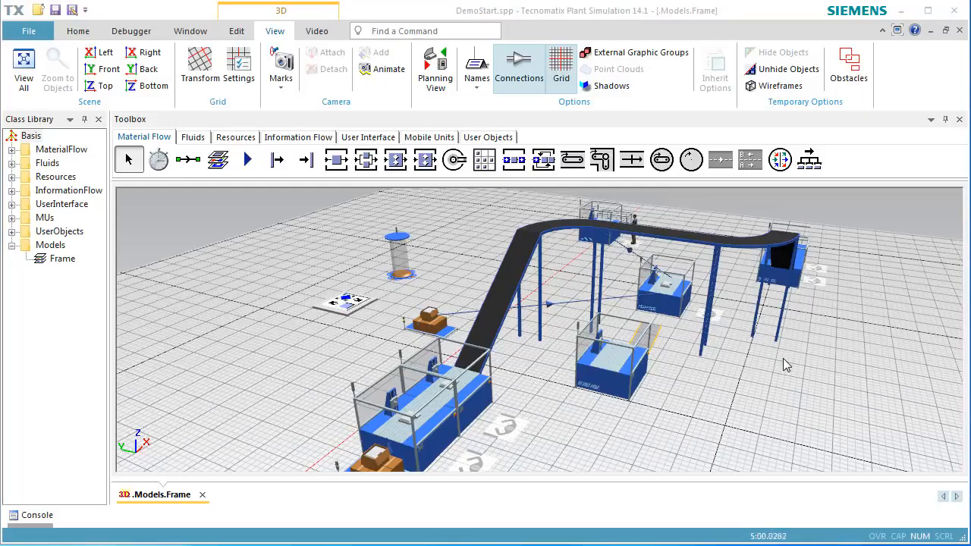
# - Open the new station in its own 3D window
pyautogui.click(606, 389)
pyautogui.rightClick(605, 389)
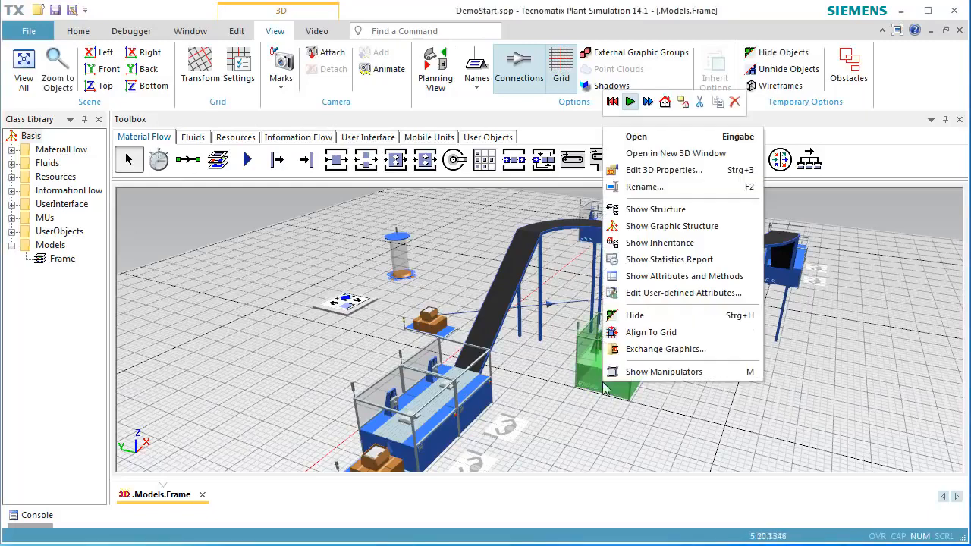
pyautogui.click(675, 154)
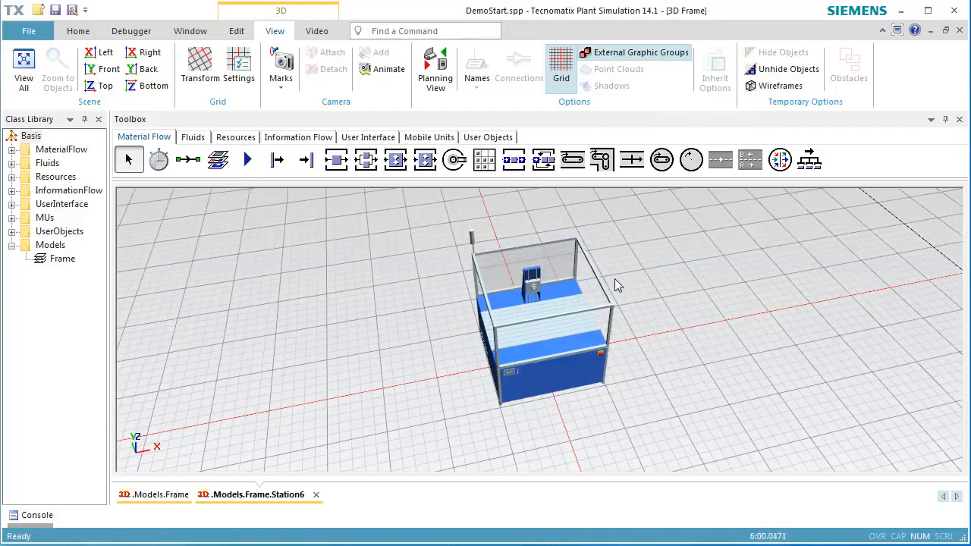
# - Select all of the station's default 3D graphics and delete them, applying the deletion to all
pyautogui.click(558, 345)
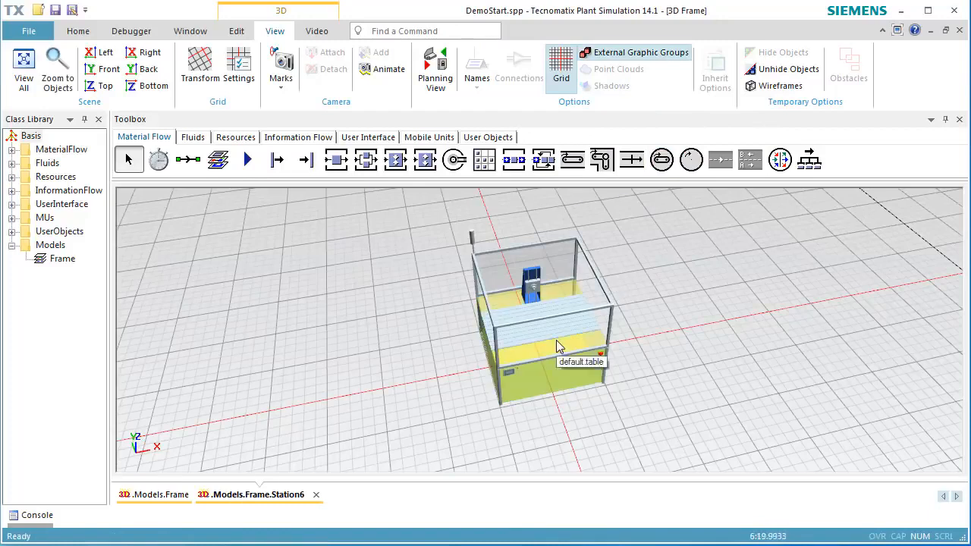
pyautogui.moveTo(410, 237); pyautogui.dragTo(669, 369)
pyautogui.press('Delete')
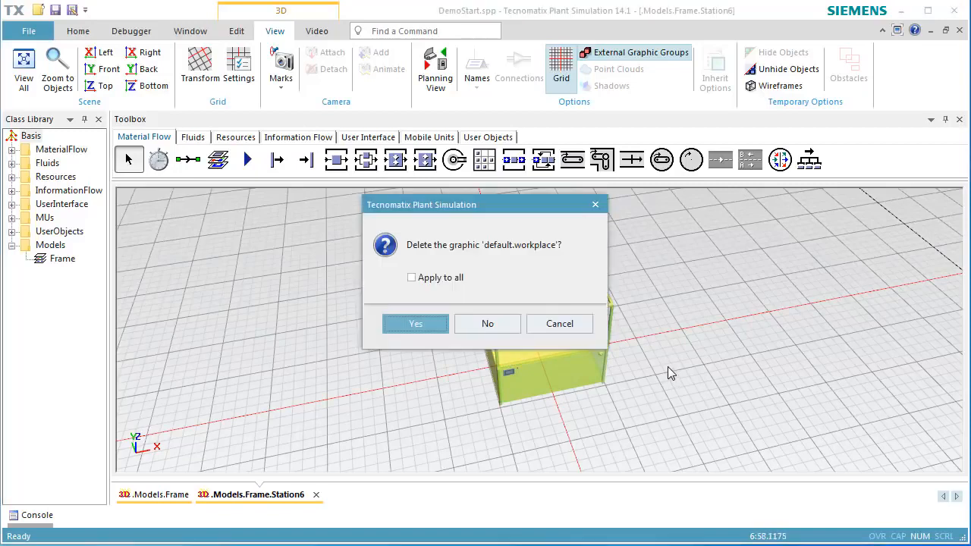
pyautogui.click(436, 278)
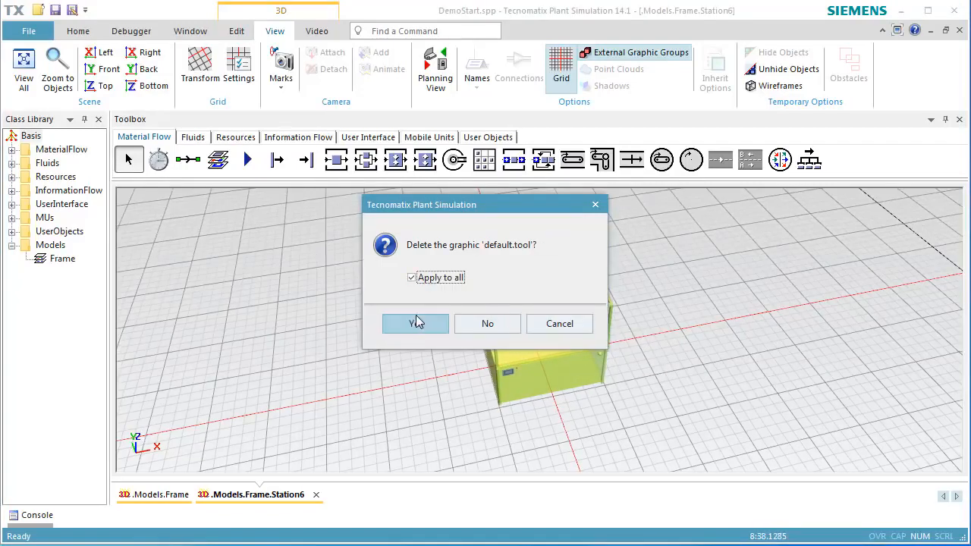
pyautogui.click(416, 324)
pyautogui.click(508, 373)
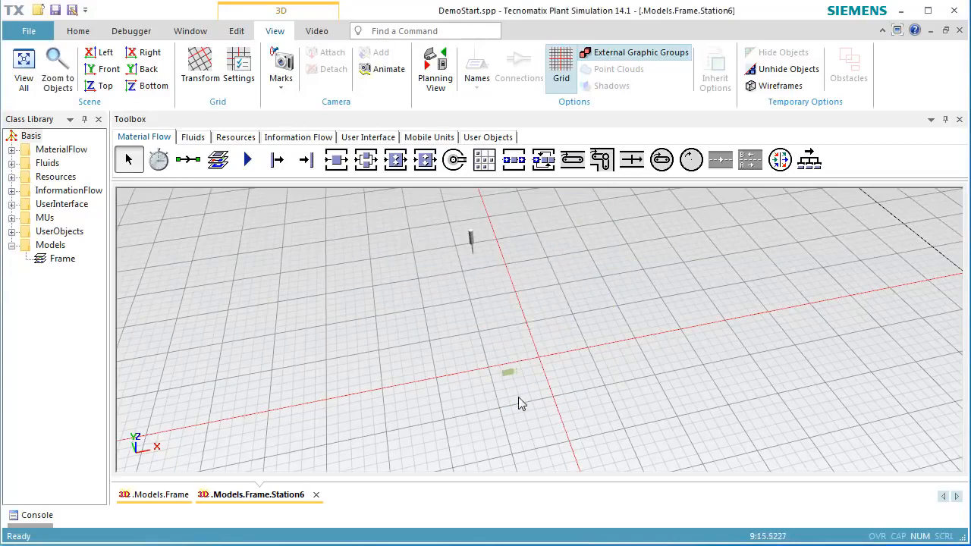
pyautogui.press('Delete')
pyautogui.click(426, 327)
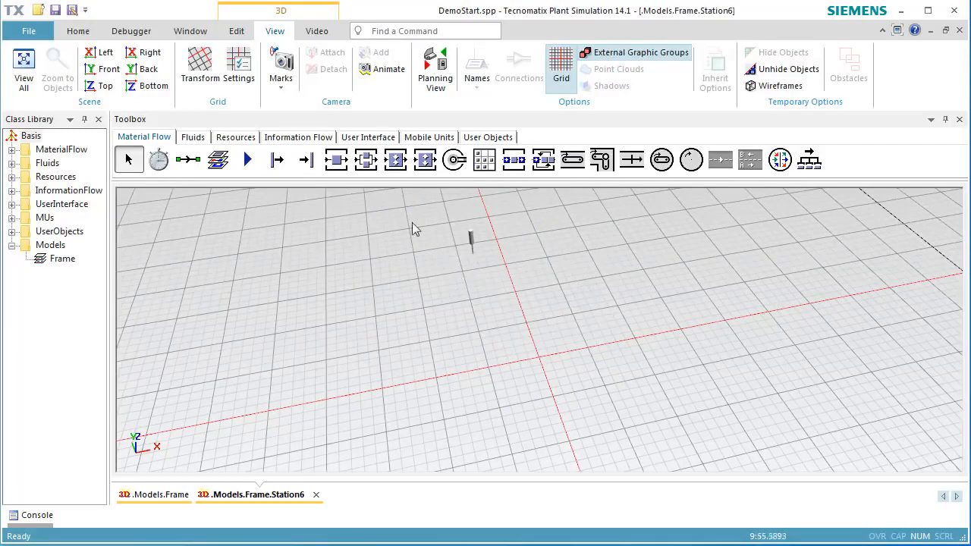
# - Insert two 1 m cuboids, one behind the other, as the station's new 3D graphics
pyautogui.click(241, 33)
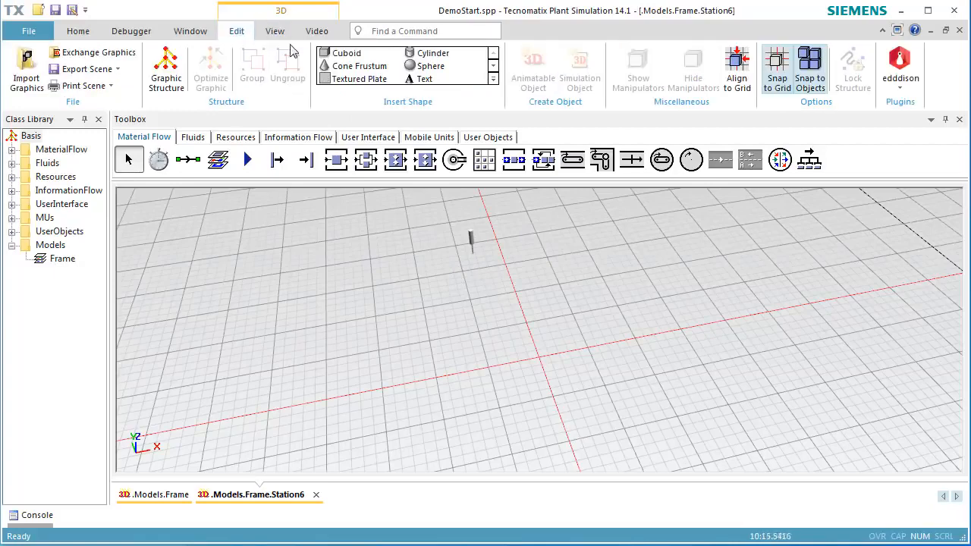
pyautogui.click(346, 54)
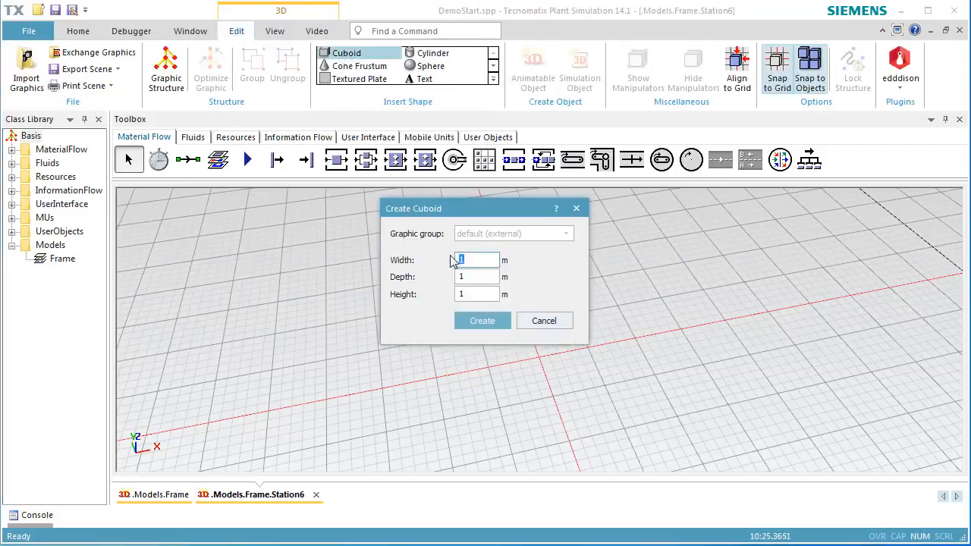
pyautogui.click(478, 325)
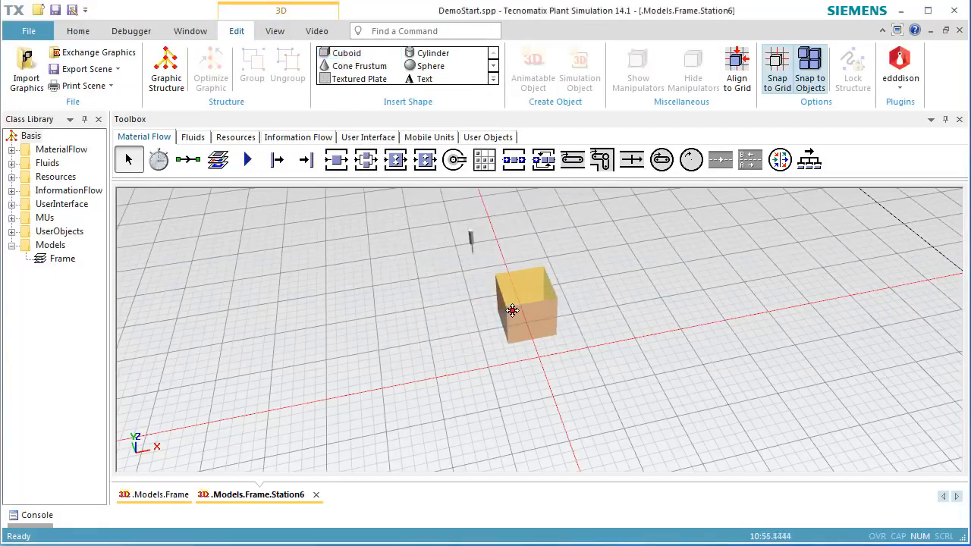
pyautogui.click(510, 311)
pyautogui.click(346, 54)
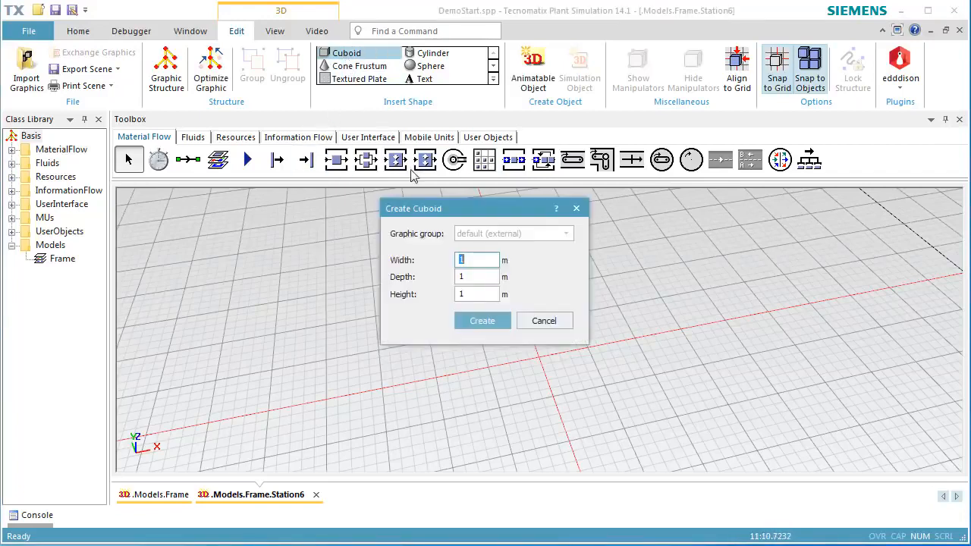
pyautogui.click(478, 324)
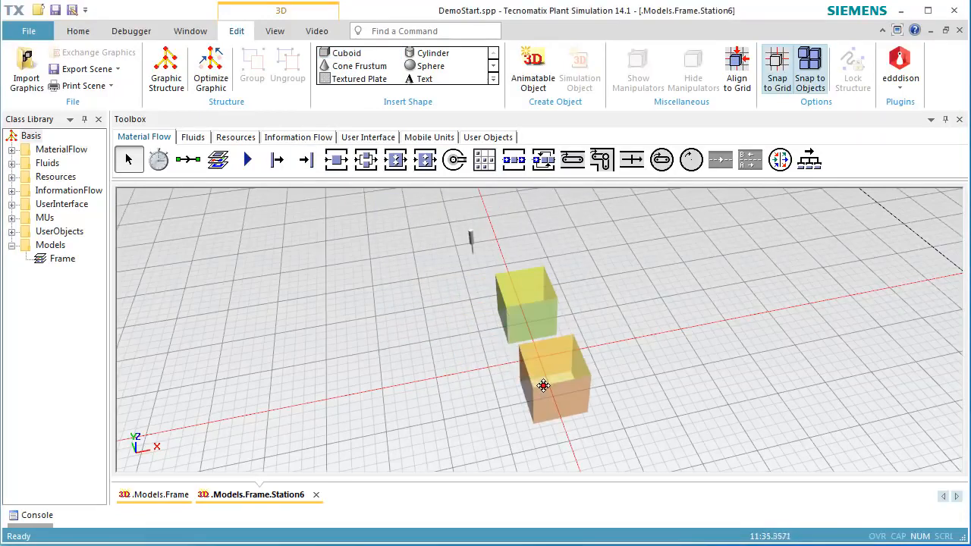
pyautogui.click(548, 390)
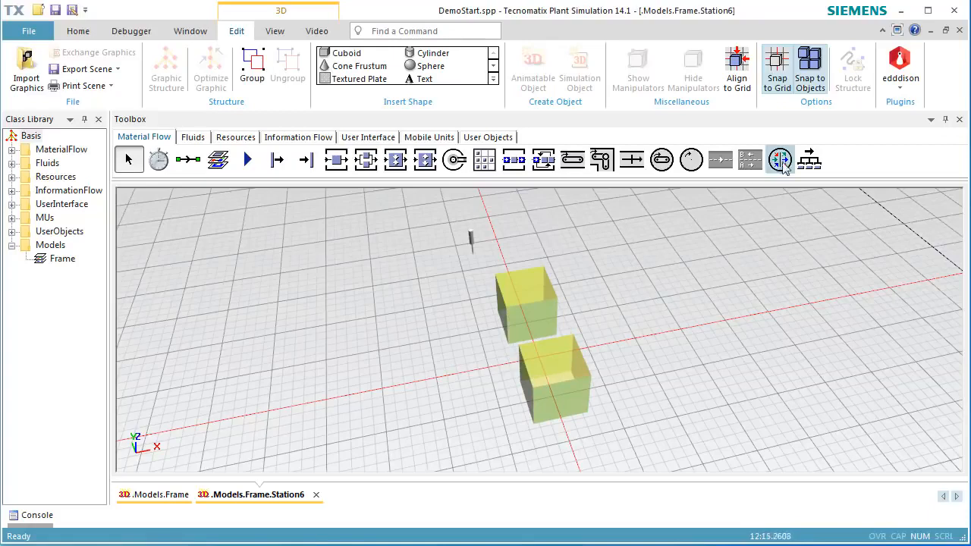
# - Close the station's 3D window, then reset and start the simulation
pyautogui.click(959, 32)
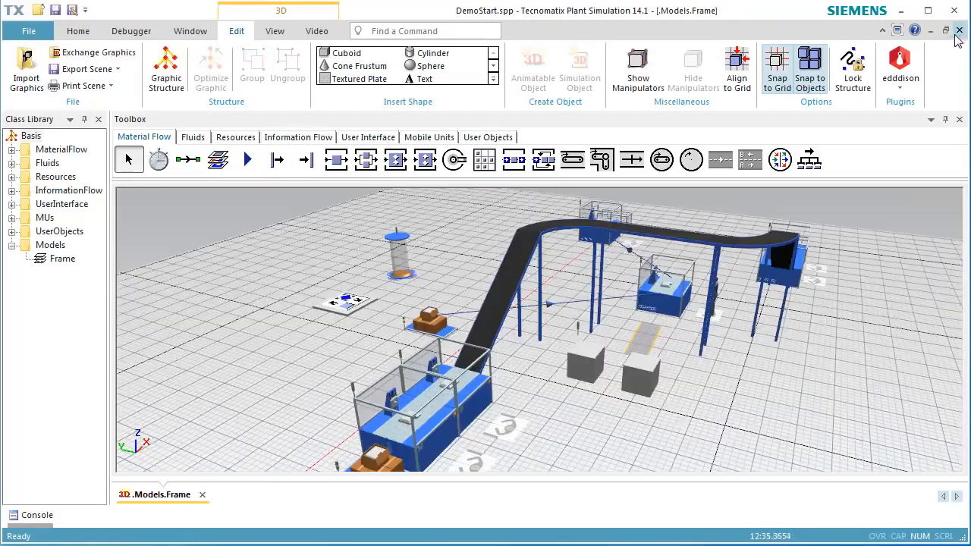
pyautogui.rightClick(771, 388)
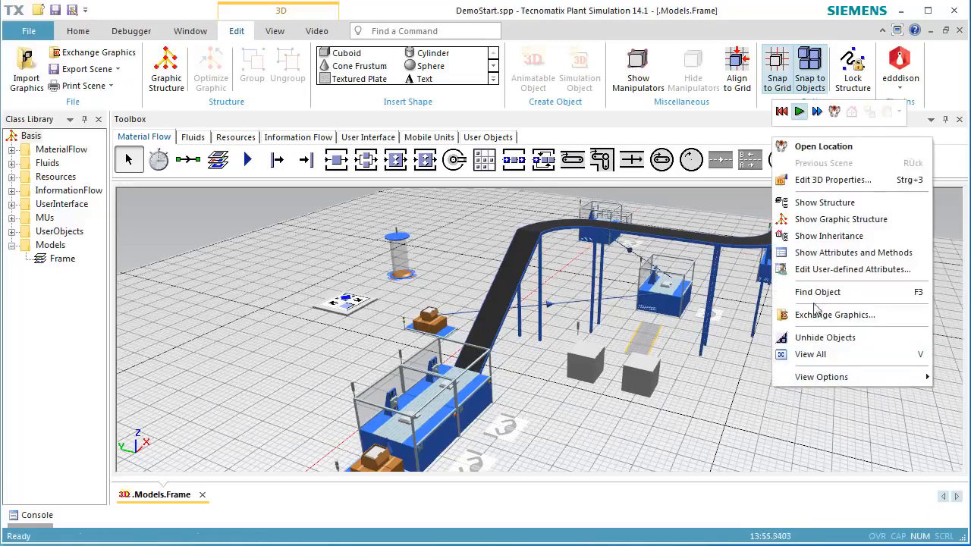
pyautogui.click(782, 112)
pyautogui.click(799, 112)
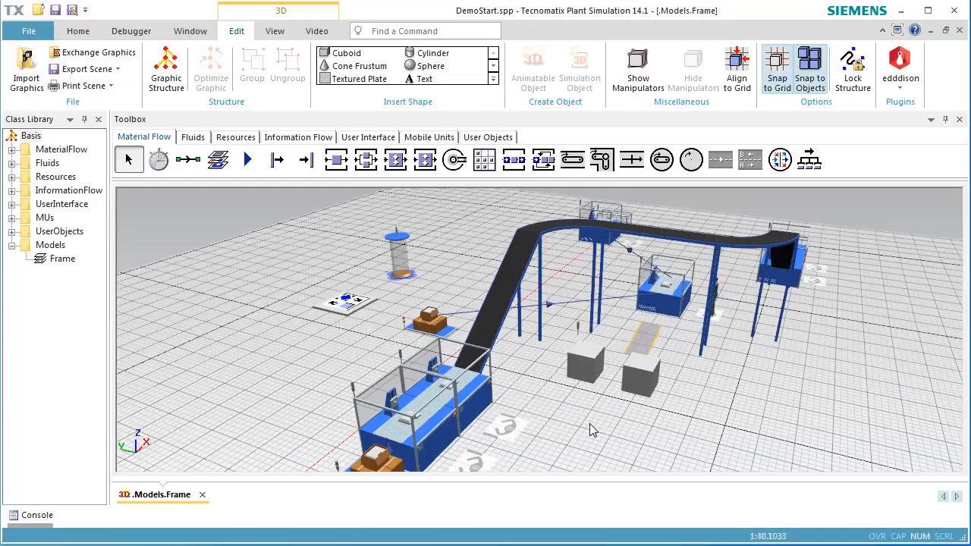
# - Display the worker obstacle areas and orbit the view to inspect them around the new station
pyautogui.press('o')
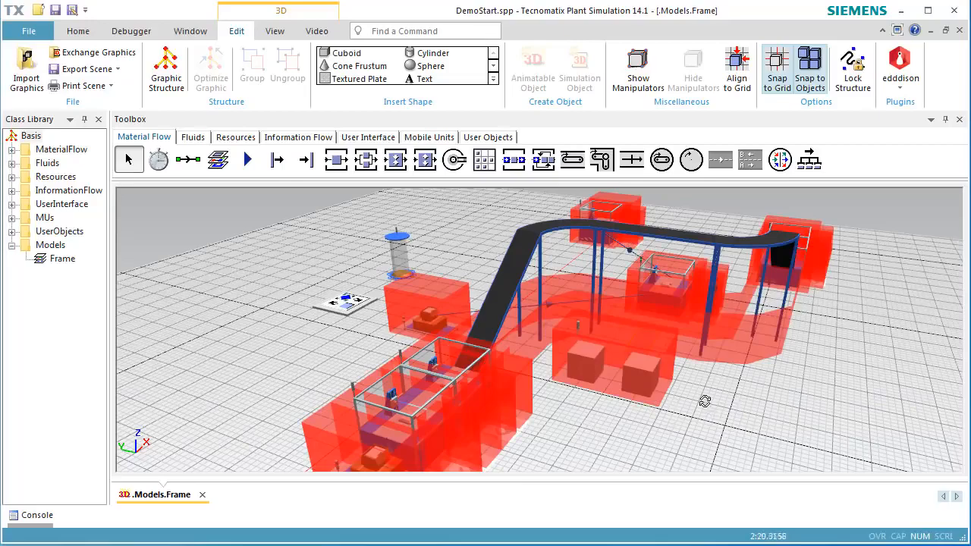
pyautogui.moveTo(705, 402); pyautogui.dragTo(709, 445, button='right')
pyautogui.moveTo(710, 452); pyautogui.dragTo(691, 433, button='right')
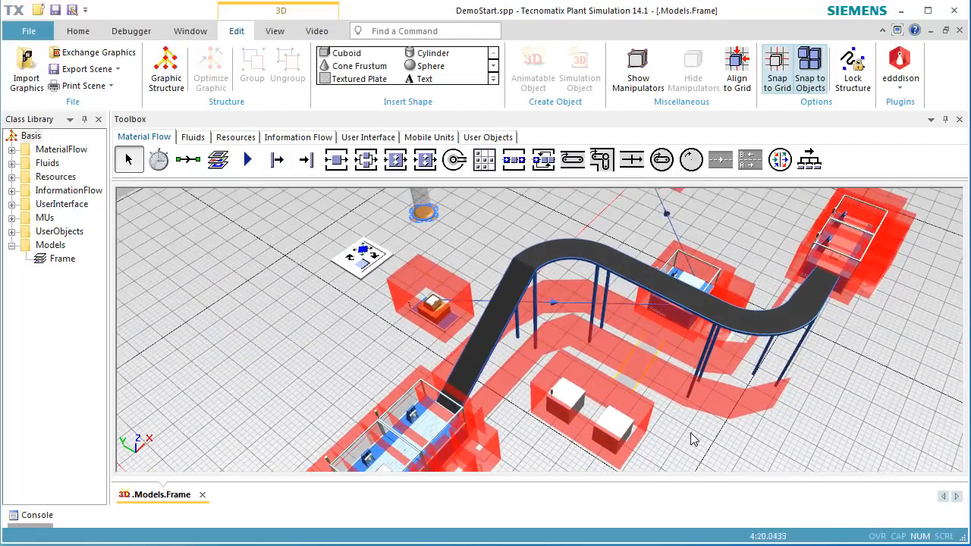
# - In the new station's 3D properties, set its obstacle for workers to Graphics instead of the bounding box
pyautogui.rightClick(620, 434)
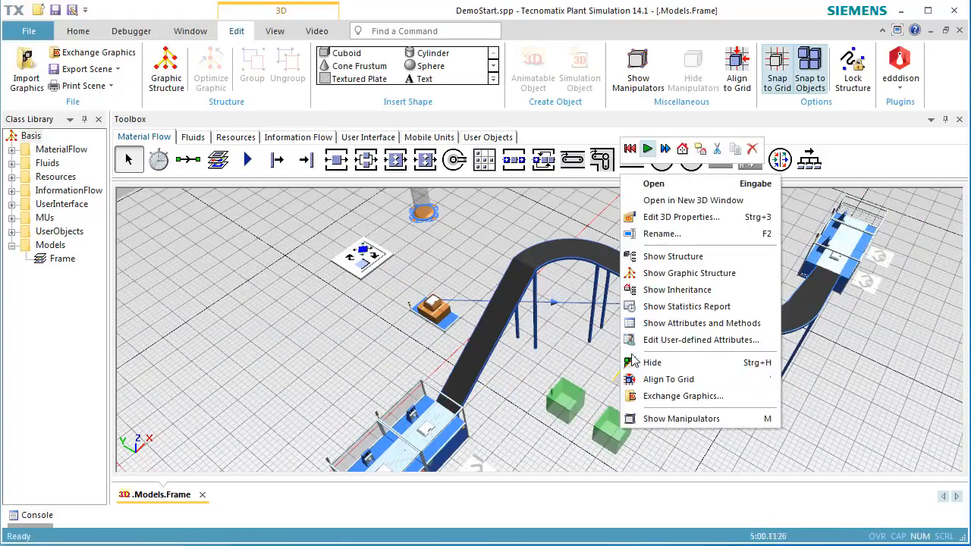
pyautogui.click(666, 216)
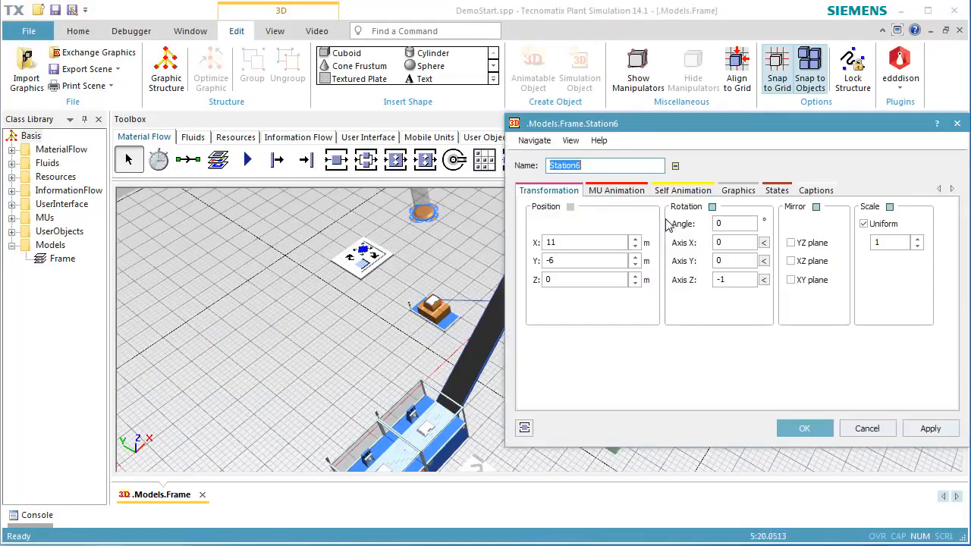
pyautogui.click(734, 190)
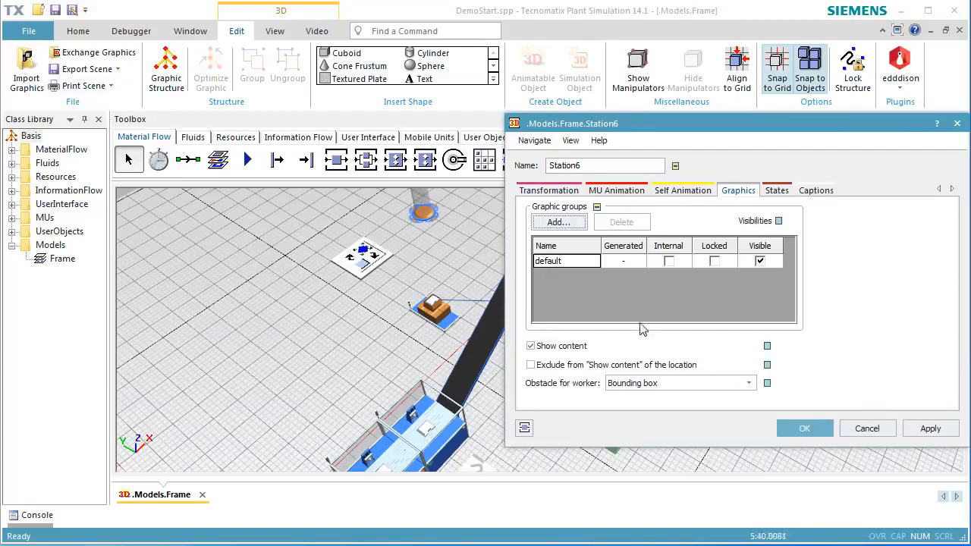
pyautogui.click(627, 387)
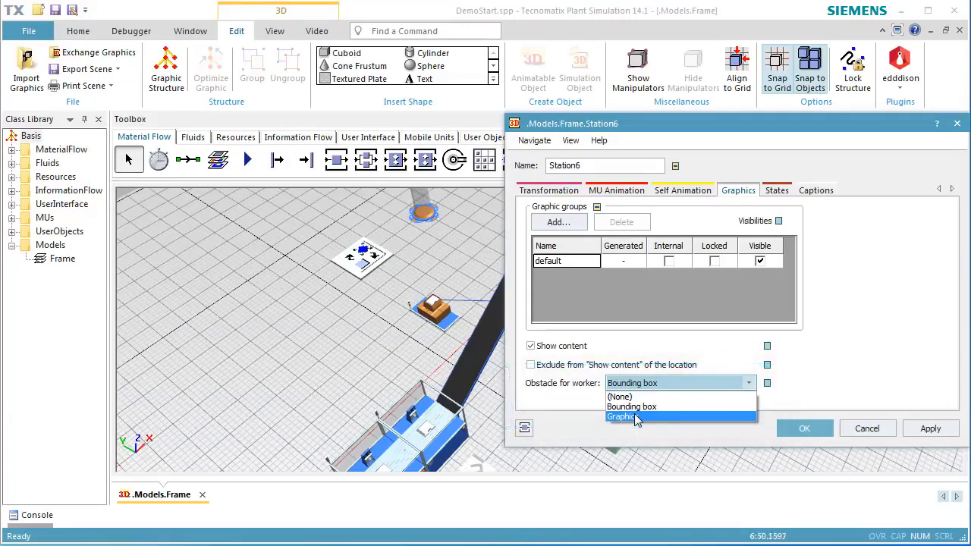
pyautogui.click(636, 417)
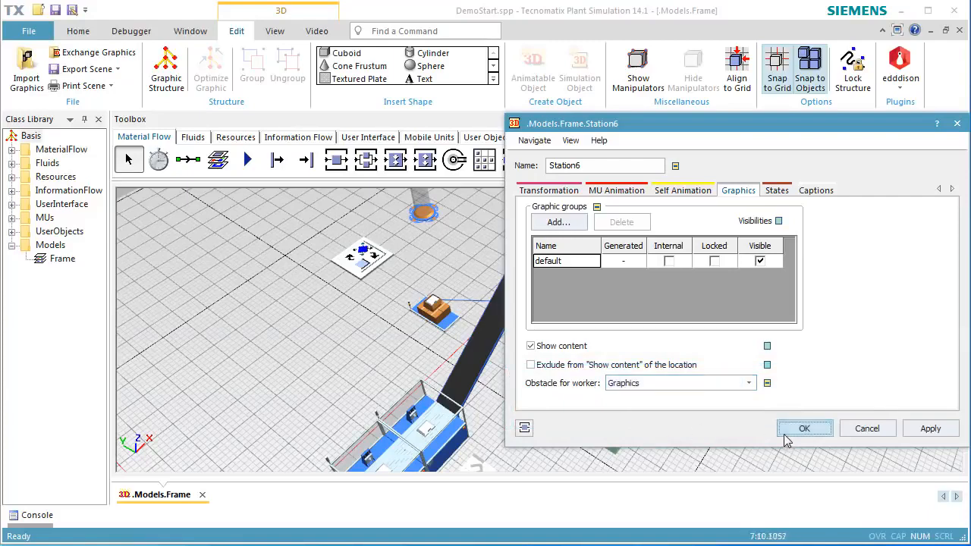
pyautogui.click(786, 434)
# - Reset and start the simulation again
pyautogui.rightClick(765, 425)
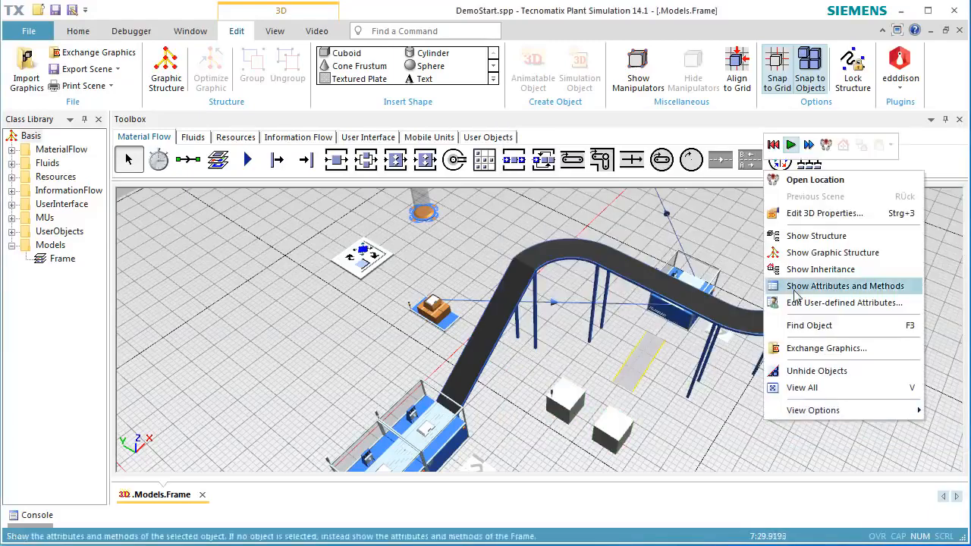
pyautogui.click(774, 146)
pyautogui.click(790, 146)
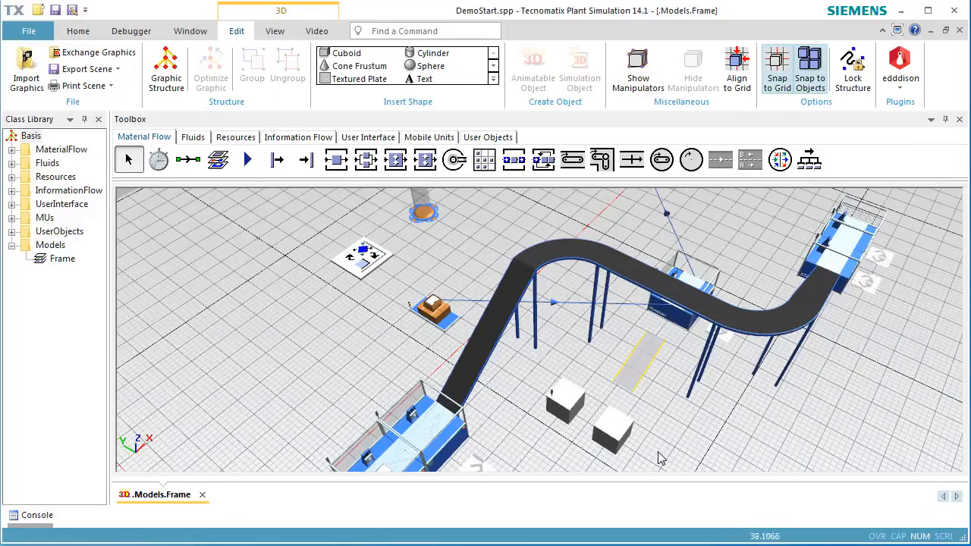
# - Display the obstacle areas again and orbit to check the outline around the new station's cuboids
pyautogui.moveTo(660, 453); pyautogui.dragTo(665, 399, button='right')
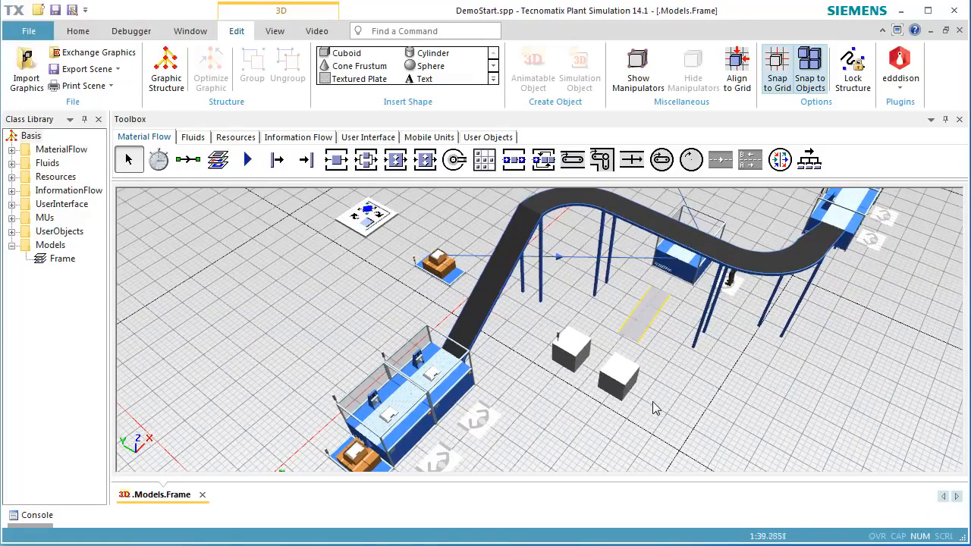
pyautogui.press('o')
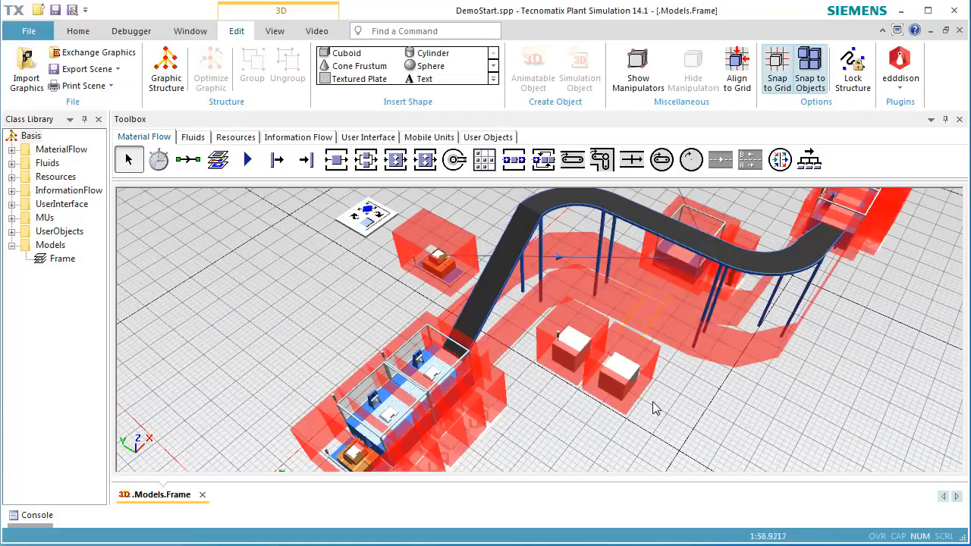
pyautogui.moveTo(581, 428); pyautogui.dragTo(617, 406, button='middle')
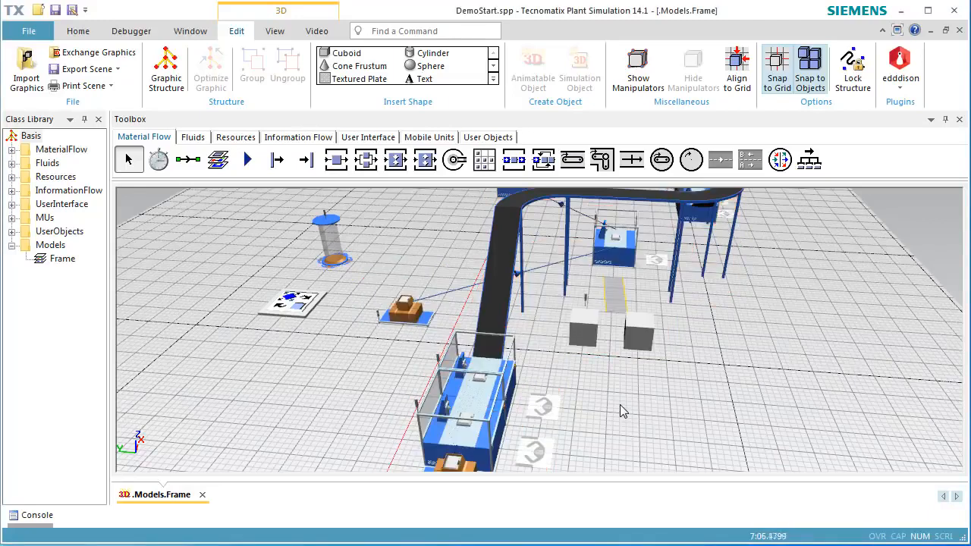
# - Reset the simulation and switch the 3D window to planning view
pyautogui.rightClick(620, 405)
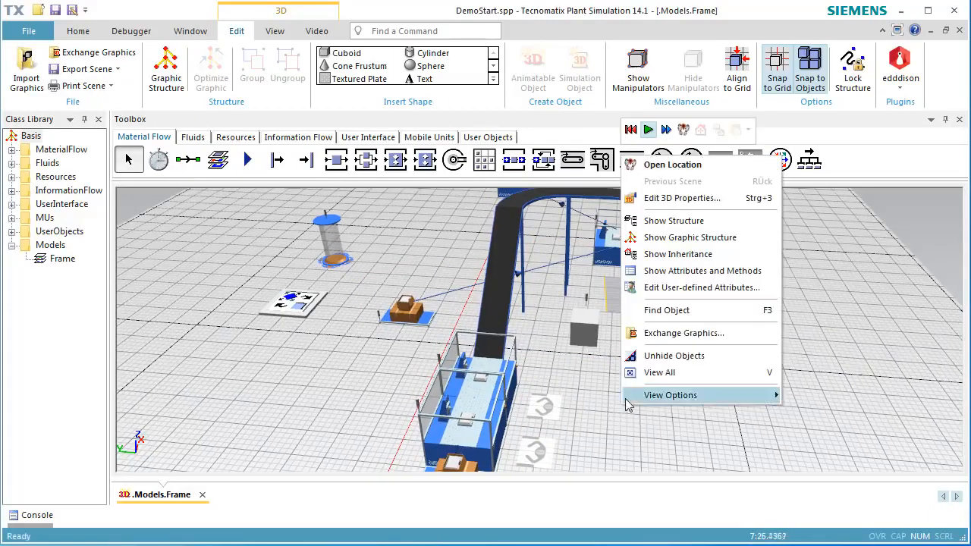
pyautogui.click(632, 129)
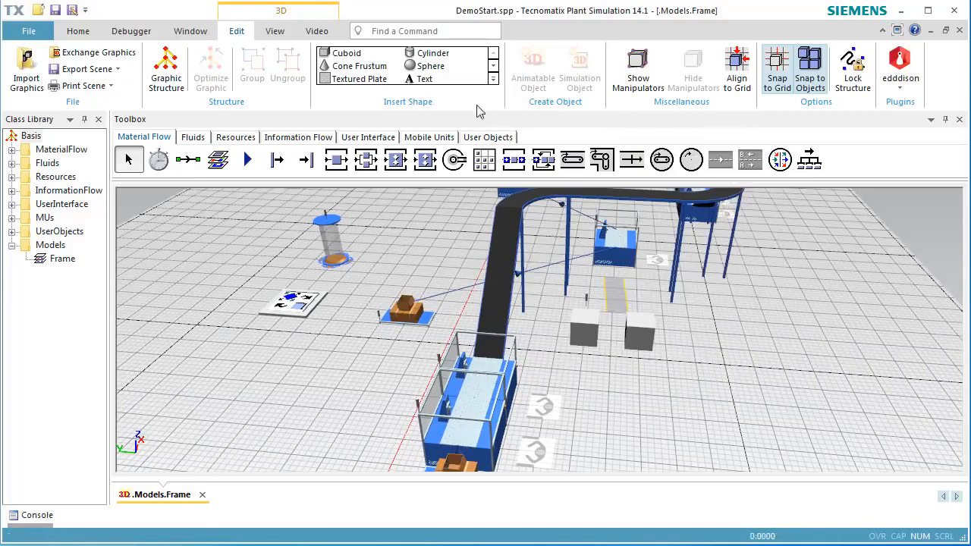
pyautogui.click(278, 35)
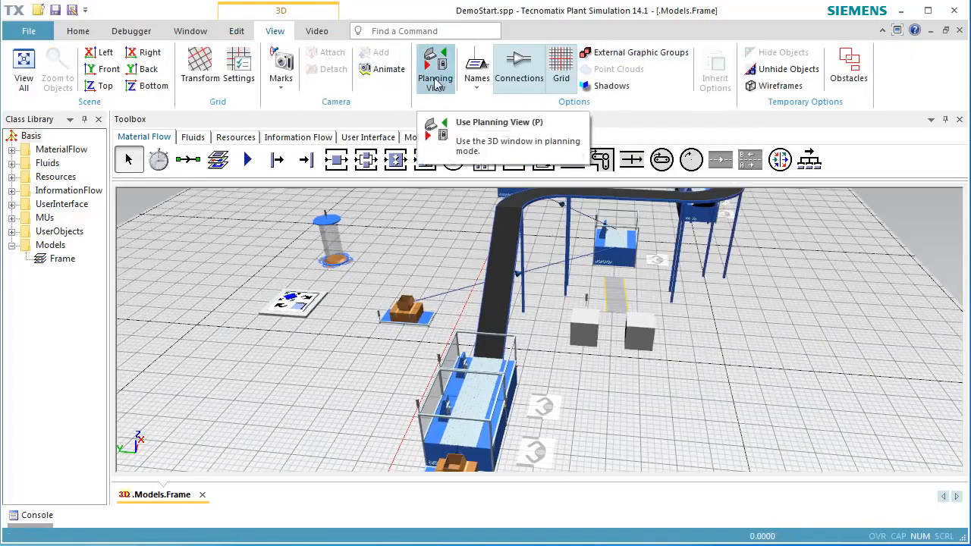
pyautogui.click(436, 80)
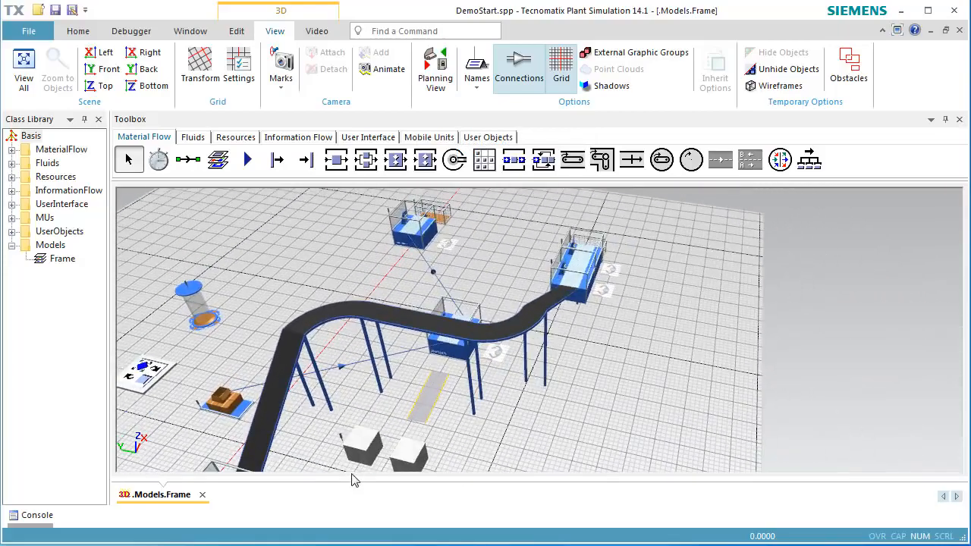
# - Select Workplace4, Station2, Station5 and Workplace5 and raise them together above the floor
pyautogui.moveTo(605, 465); pyautogui.dragTo(487, 482, button='middle')
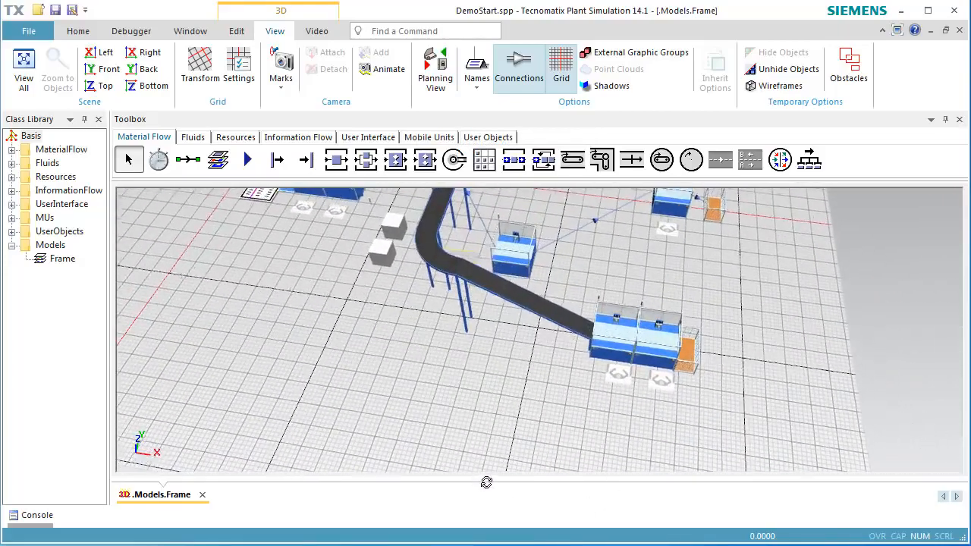
pyautogui.moveTo(512, 398); pyautogui.dragTo(516, 477)
pyautogui.click(519, 388)
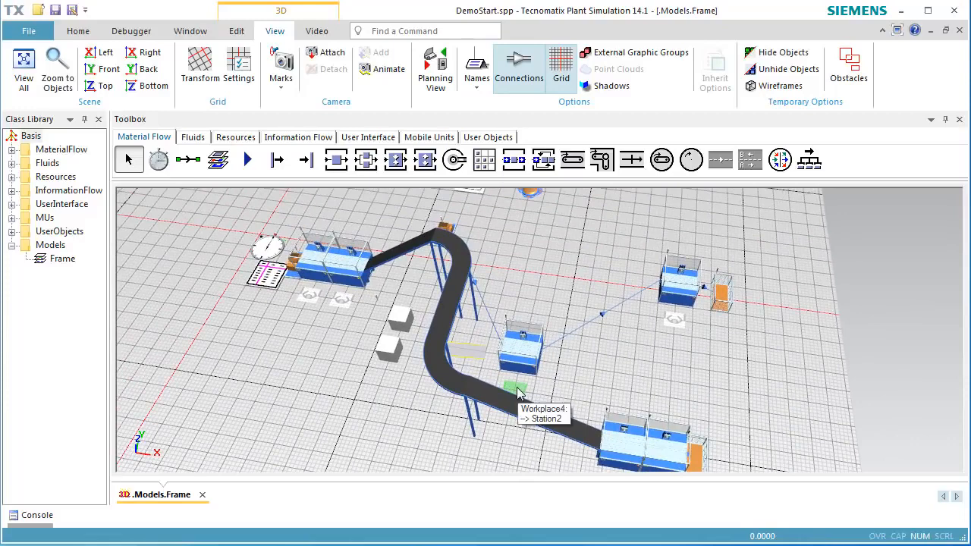
pyautogui.keyDown('ctrl'); pyautogui.click(527, 363); pyautogui.keyUp('ctrl')
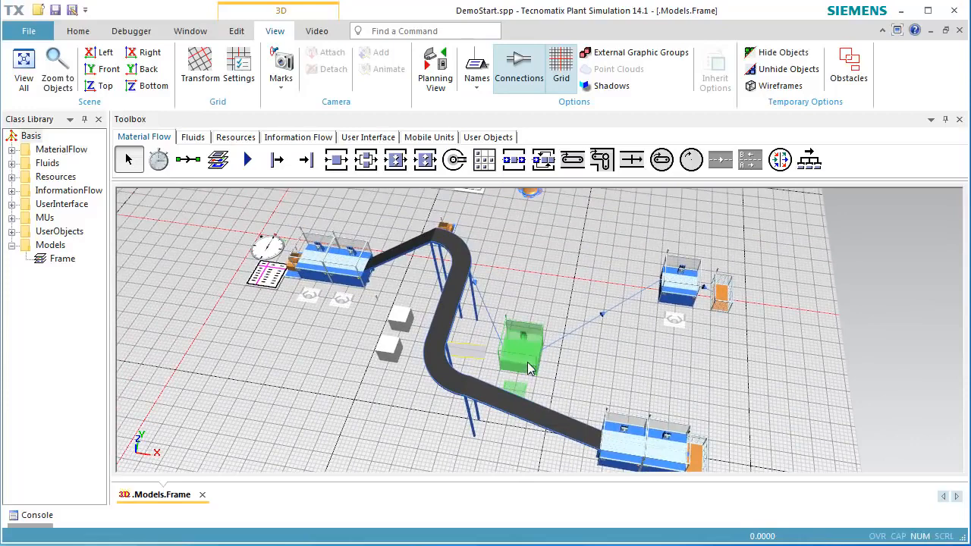
pyautogui.keyDown('ctrl'); pyautogui.click(671, 302); pyautogui.keyUp('ctrl')
pyautogui.keyDown('ctrl'); pyautogui.click(674, 320); pyautogui.keyUp('ctrl')
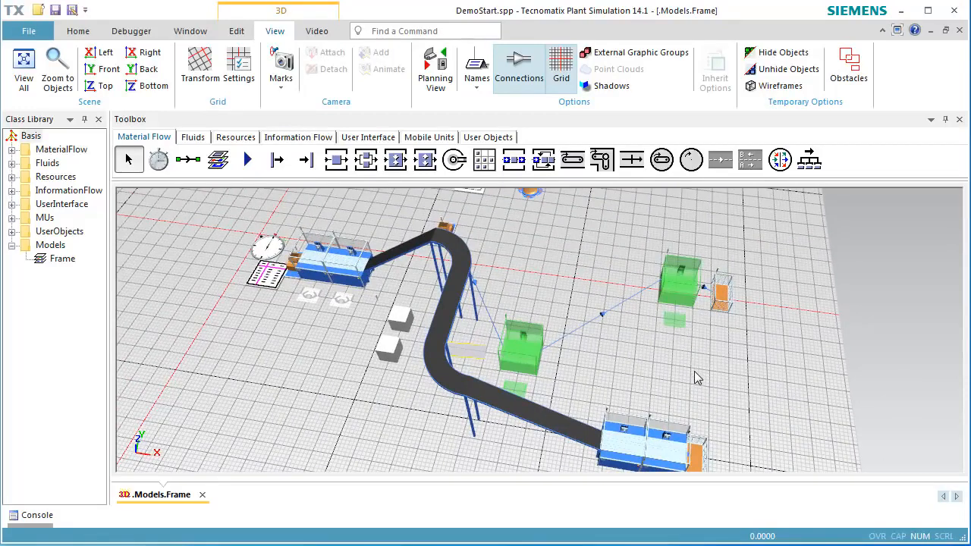
pyautogui.hotkey('ctrl', 'Up')
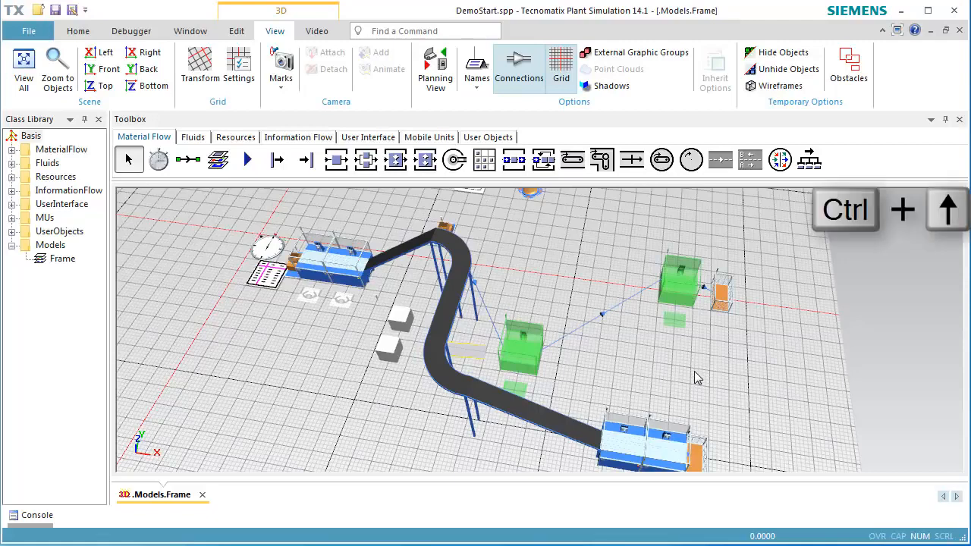
pyautogui.hotkey('ctrl', 'Up')
pyautogui.hotkey('ctrl', 'Up')
pyautogui.hotkey('ctrl', 'Up')
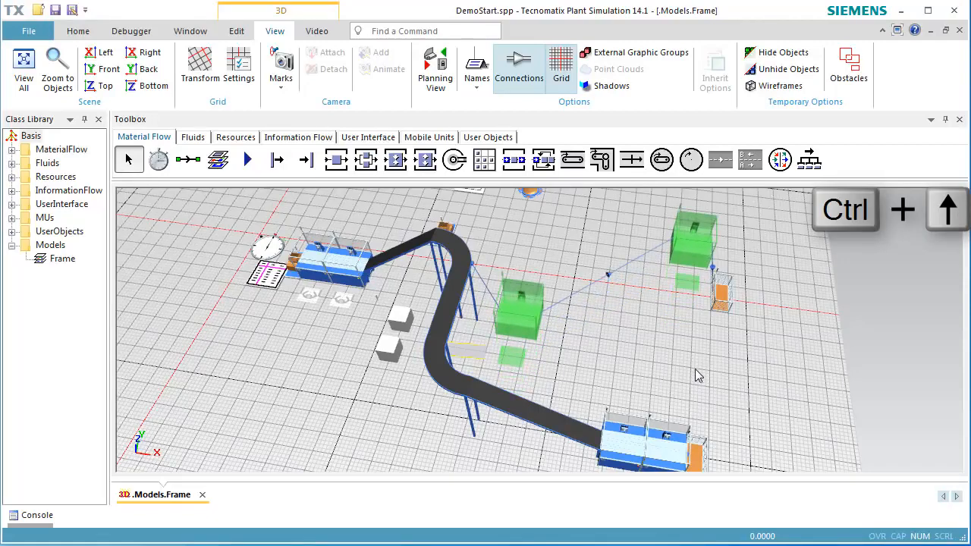
pyautogui.click(699, 380)
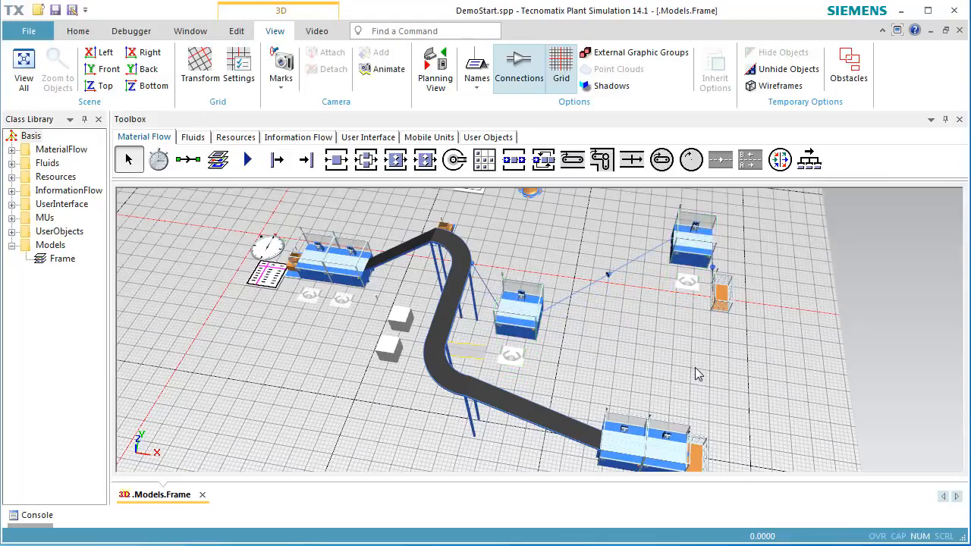
# - Set Workplace4's Z position to 4 m in its 3D properties
pyautogui.click(513, 360)
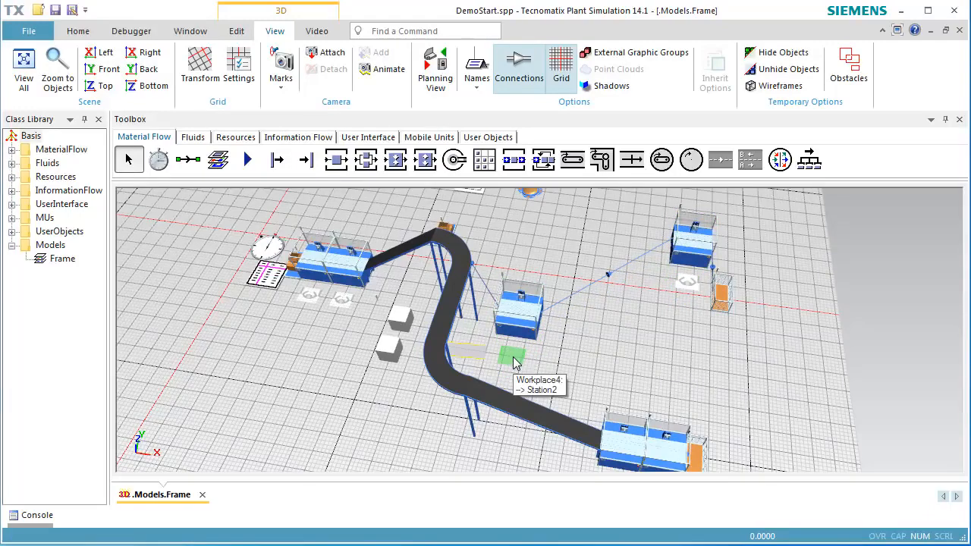
pyautogui.doubleClick(513, 360)
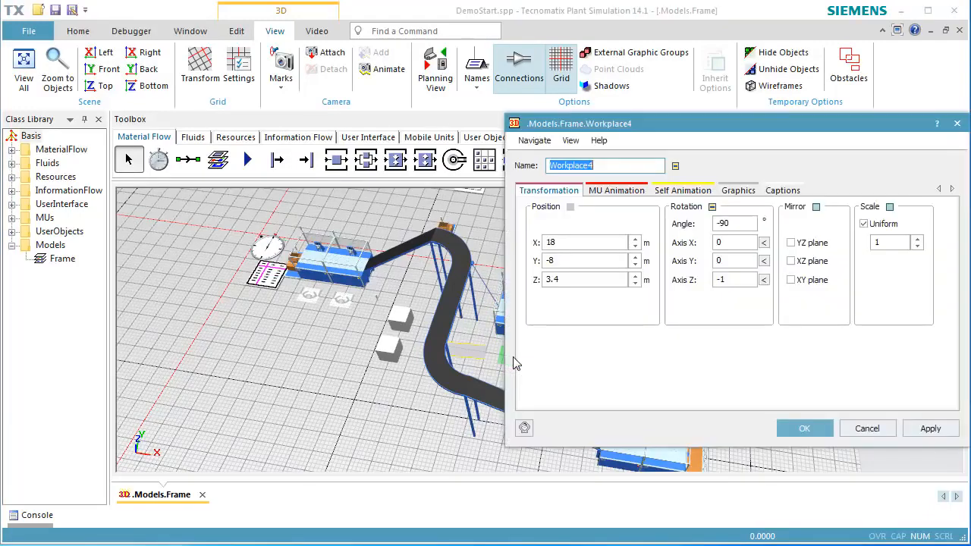
pyautogui.doubleClick(578, 279)
pyautogui.write('4')
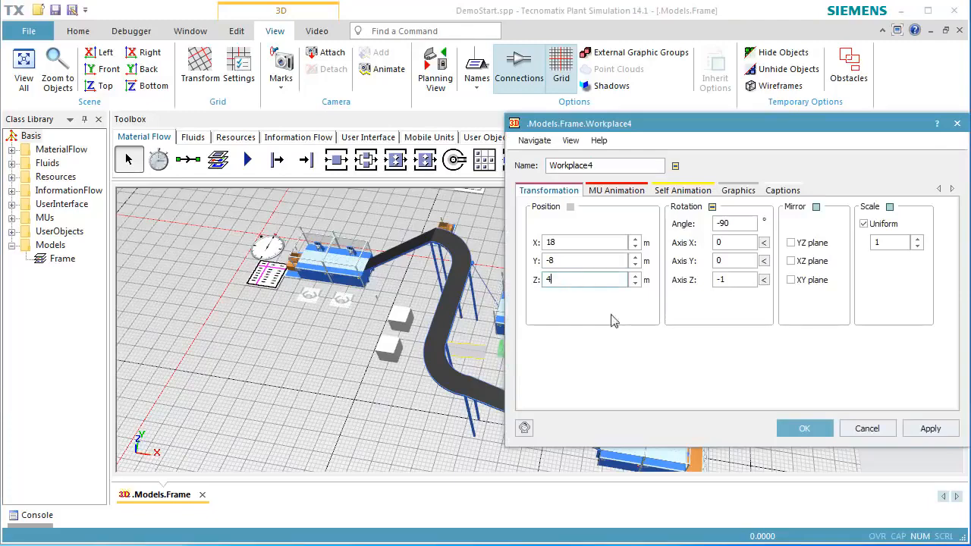
pyautogui.click(804, 428)
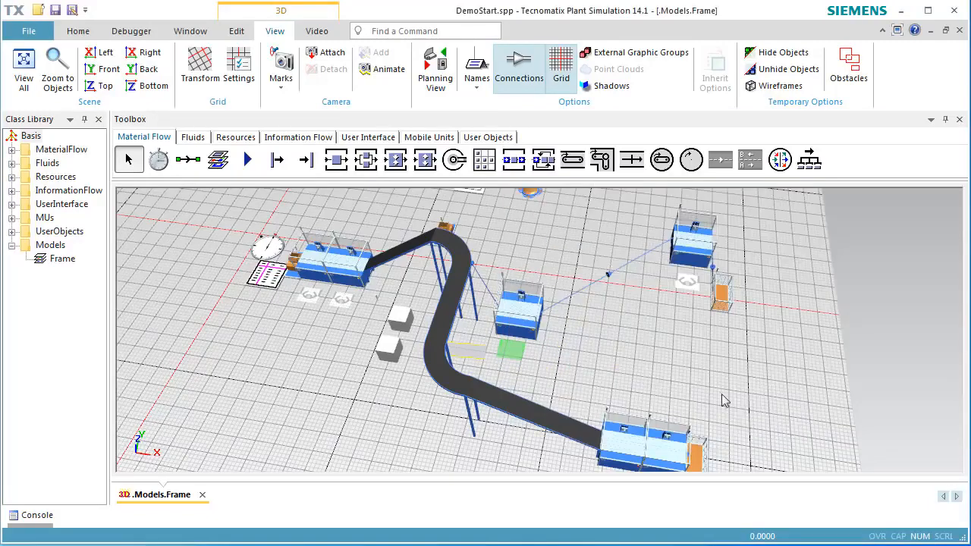
# - Set Station2's Z position to 4 m in its 3D properties
pyautogui.doubleClick(531, 315)
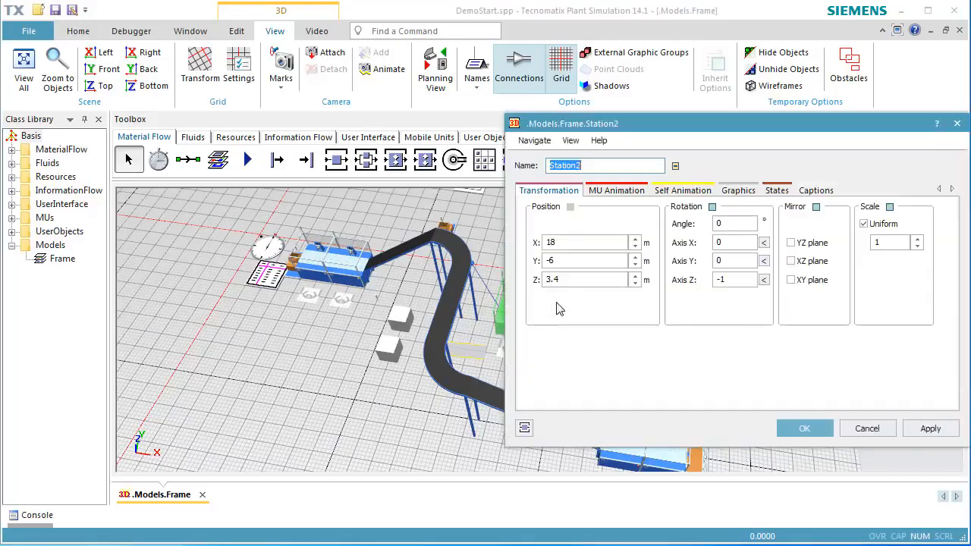
pyautogui.doubleClick(599, 280)
pyautogui.write('4')
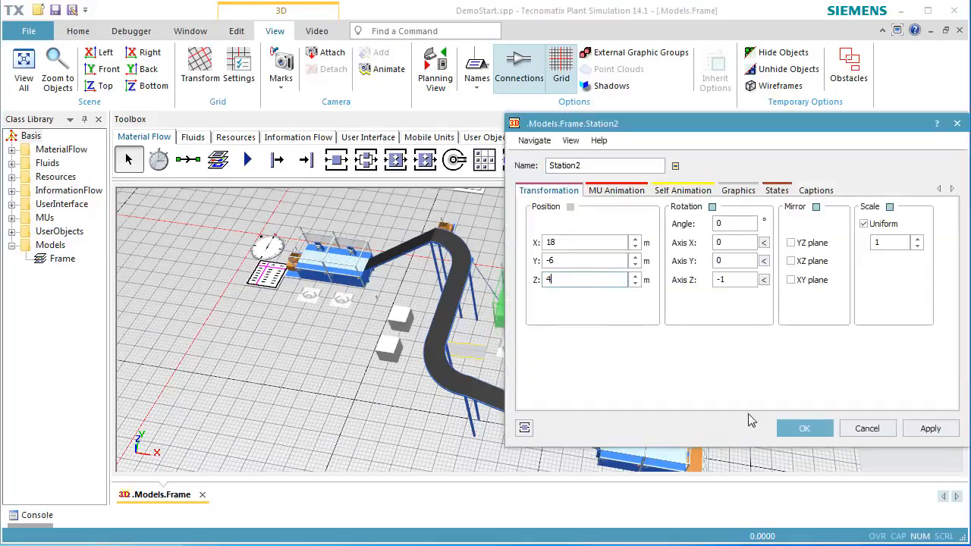
pyautogui.click(803, 429)
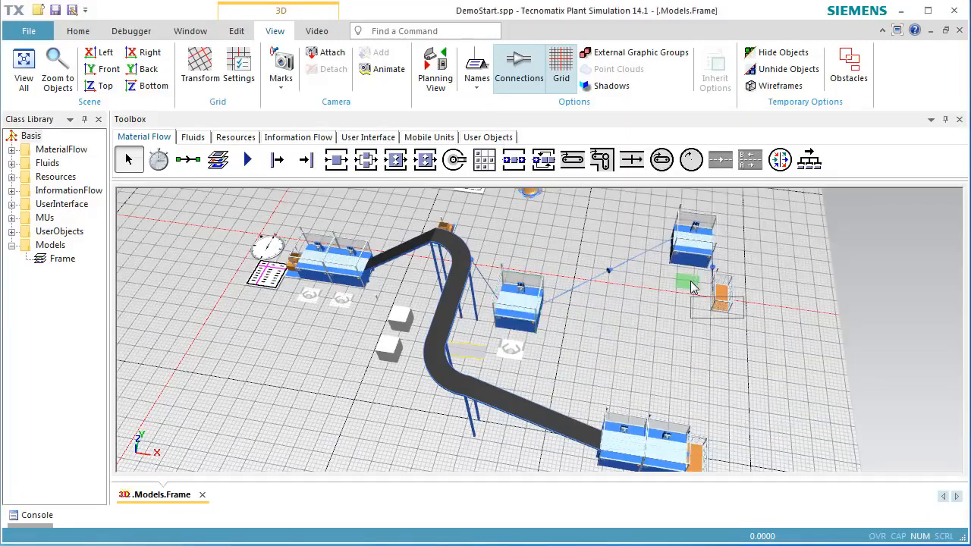
# - Set Workplace5's Z position to 4 m in its 3D properties
pyautogui.doubleClick(690, 284)
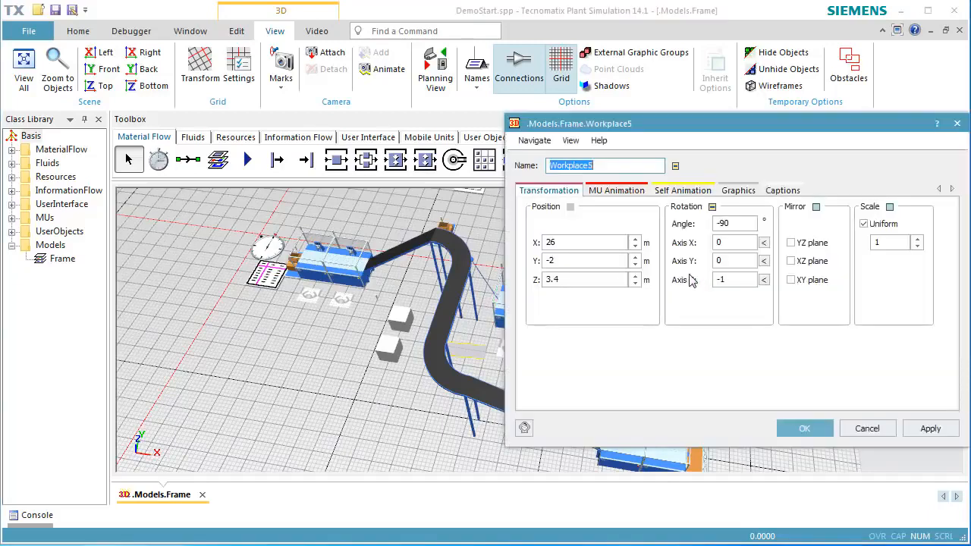
pyautogui.doubleClick(598, 279)
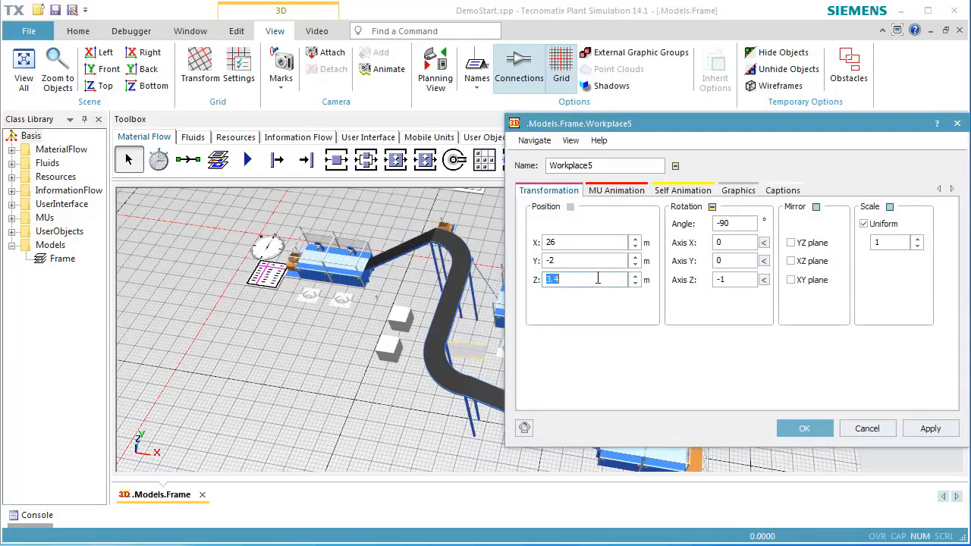
pyautogui.write('4')
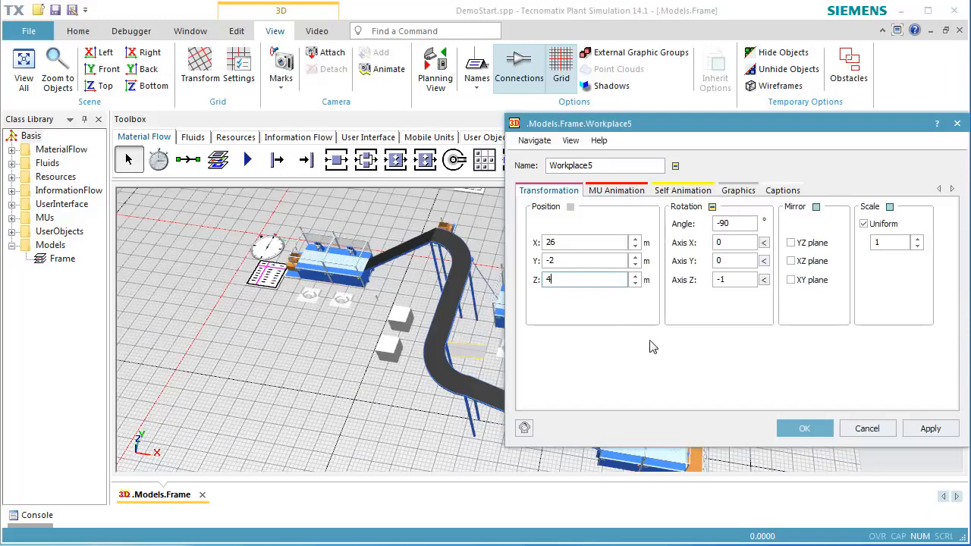
pyautogui.click(793, 428)
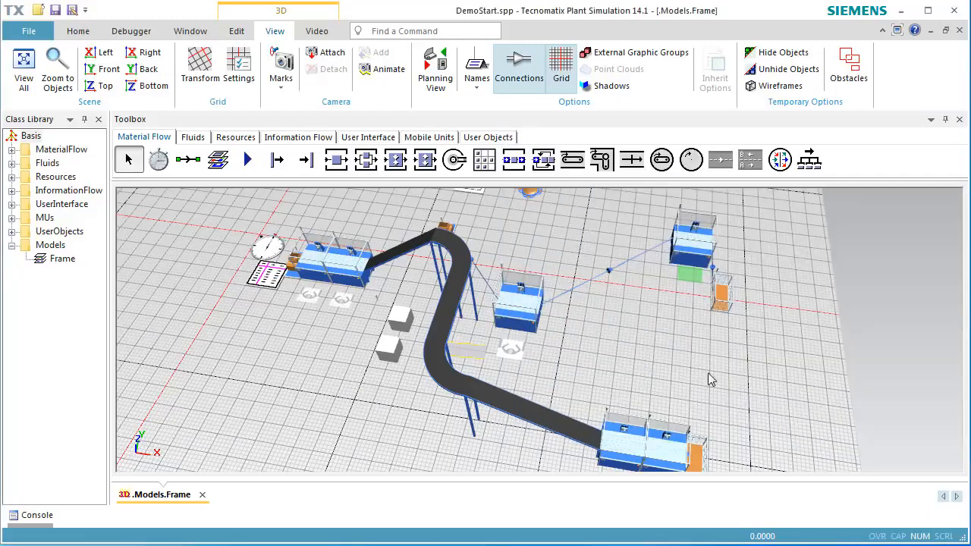
# - Set Station5's Z position to 4 m in its 3D properties
pyautogui.doubleClick(693, 258)
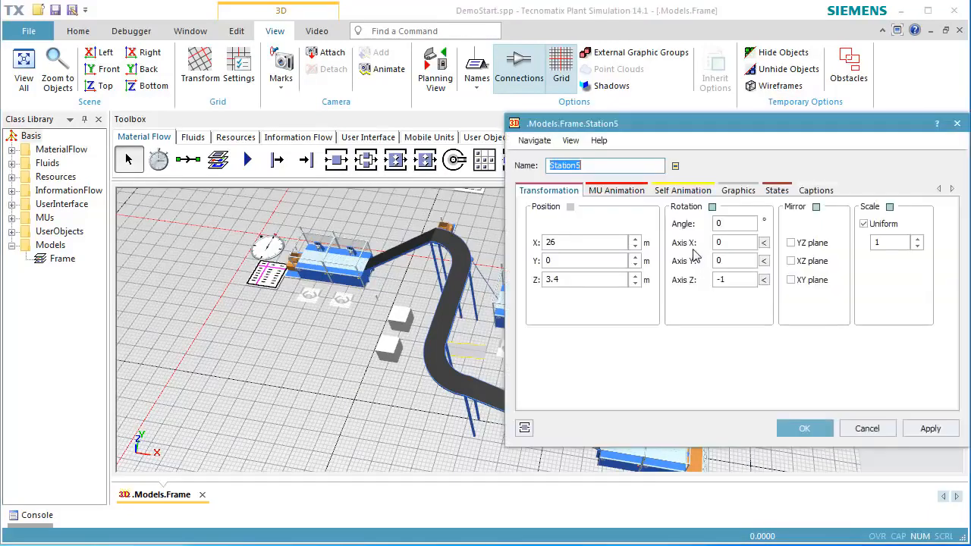
pyautogui.doubleClick(617, 278)
pyautogui.write('4')
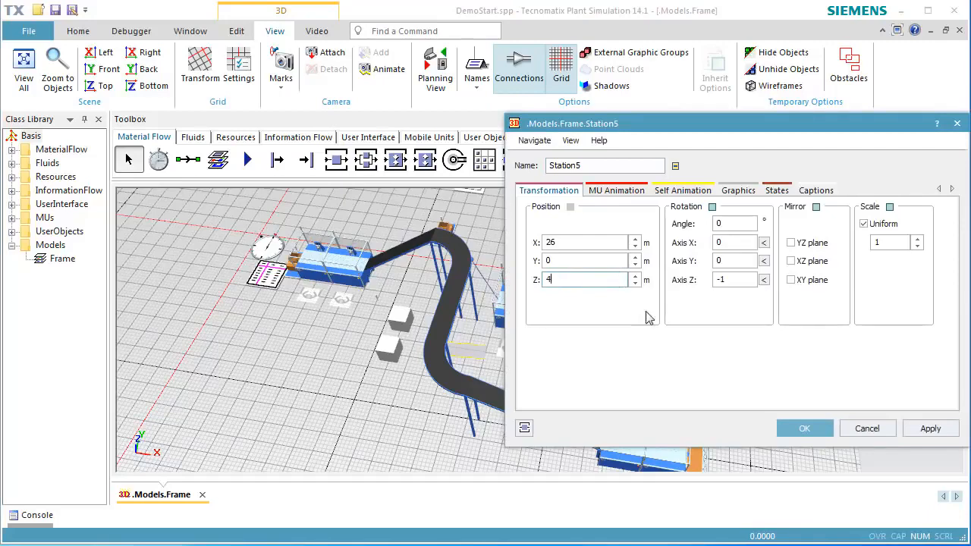
pyautogui.click(797, 438)
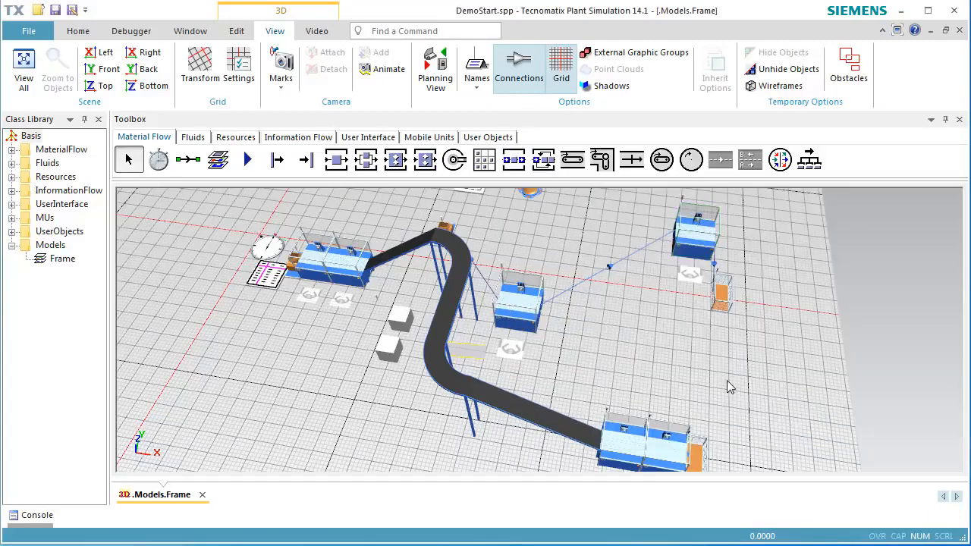
# - Start the simulation and stop it at the error about the worker's path
pyautogui.rightClick(734, 358)
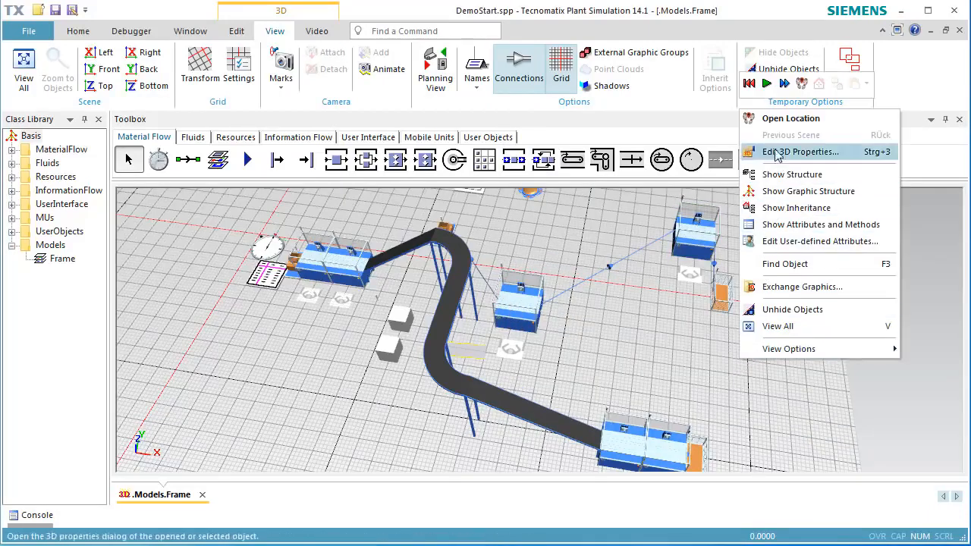
pyautogui.click(767, 84)
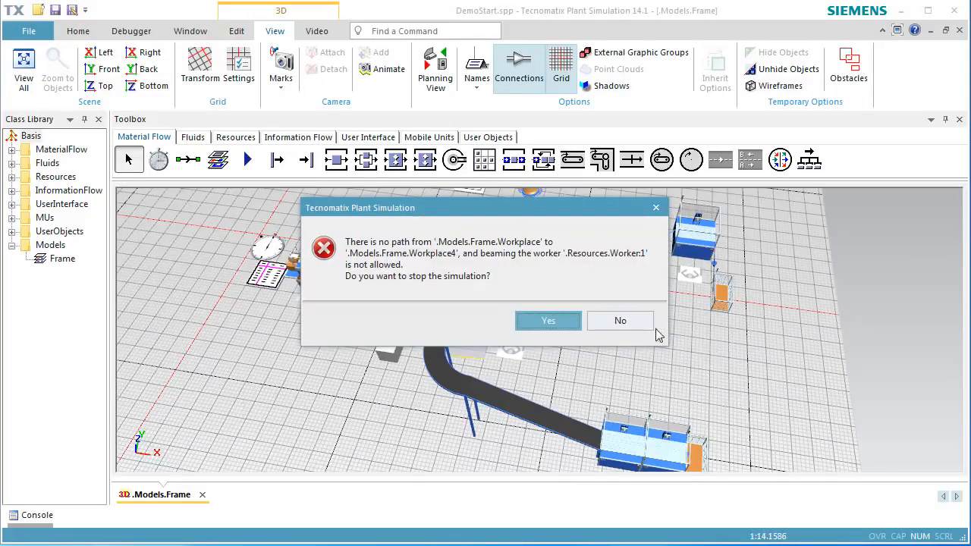
pyautogui.click(540, 320)
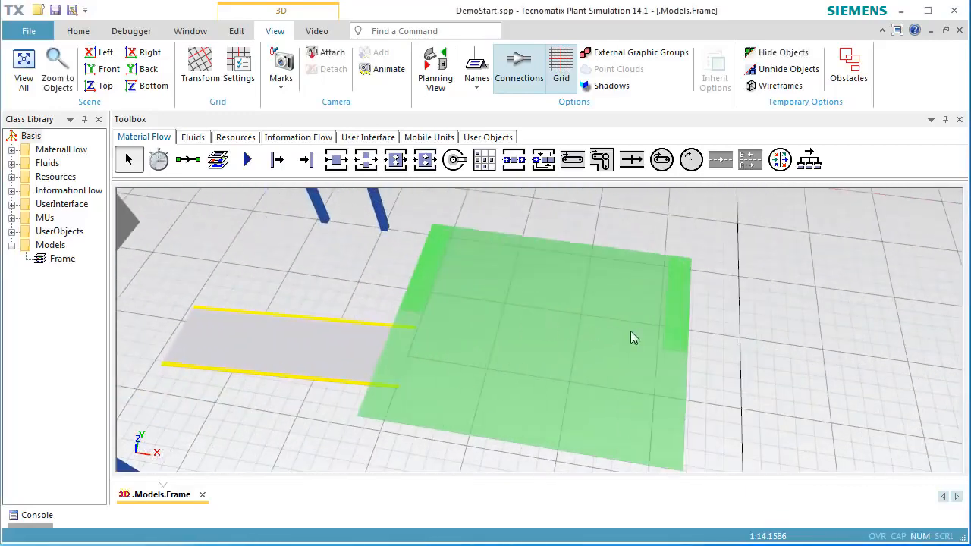
# - Insert stairs with a 4 m rise, placed between the middle station and the raised stations at the back
pyautogui.click(755, 348)
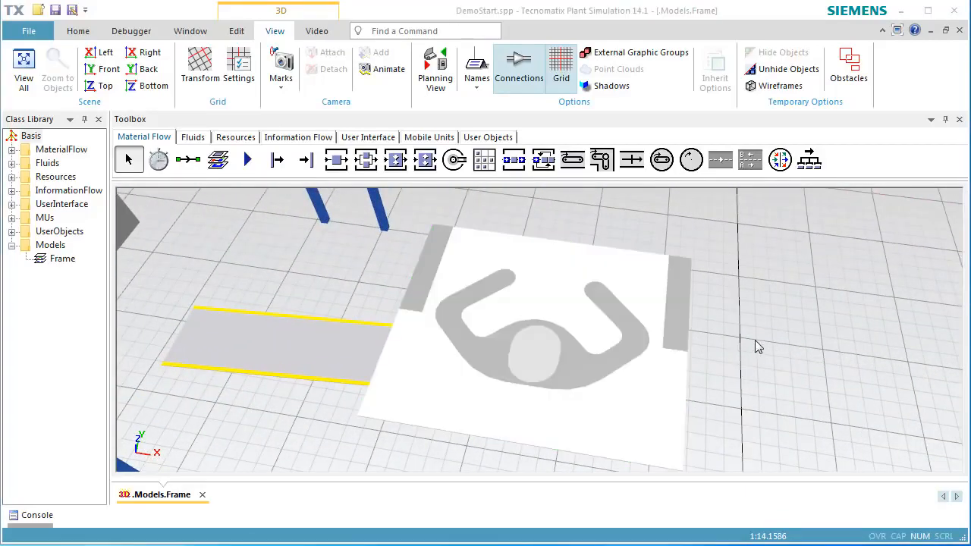
pyautogui.scroll(-5, 744, 315)
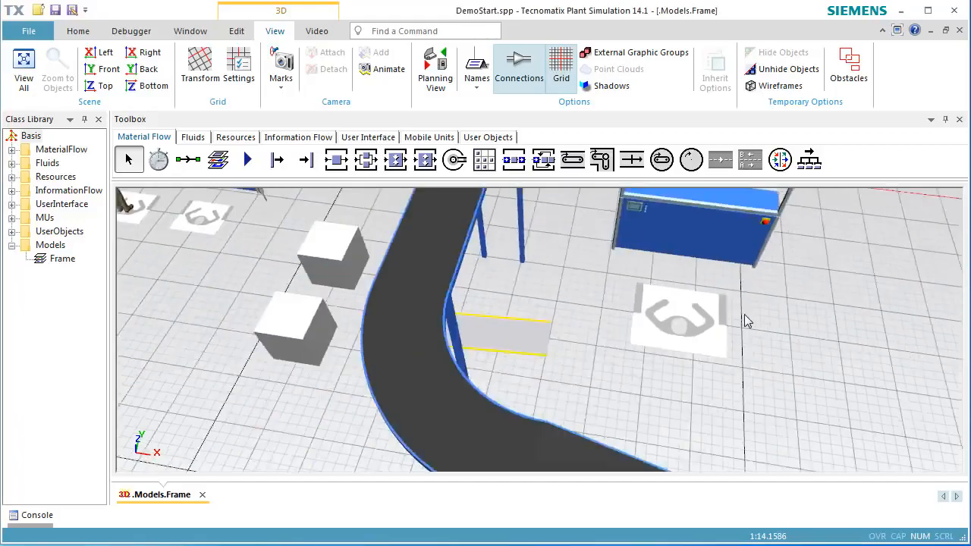
pyautogui.moveTo(749, 321); pyautogui.dragTo(599, 383, button='right')
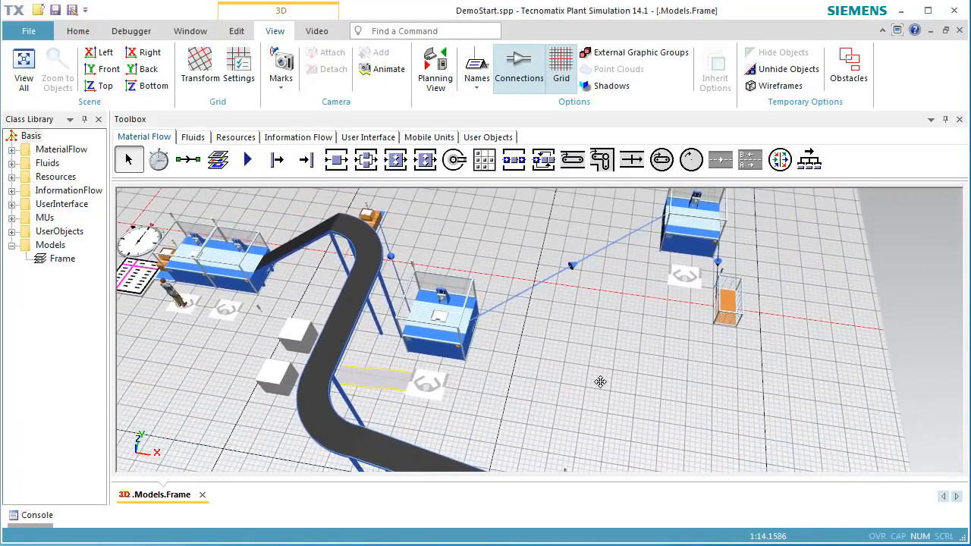
pyautogui.click(237, 31)
pyautogui.click(493, 79)
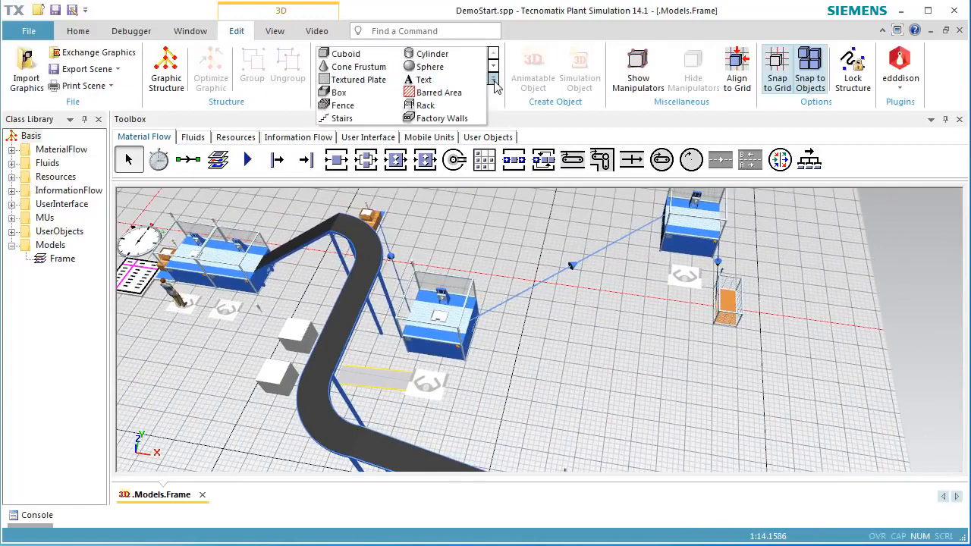
pyautogui.click(342, 119)
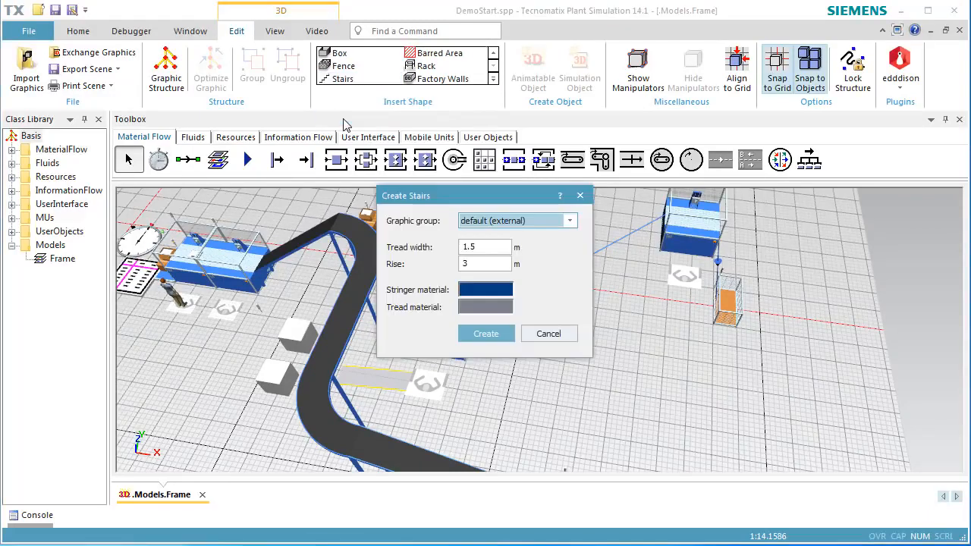
pyautogui.doubleClick(499, 264)
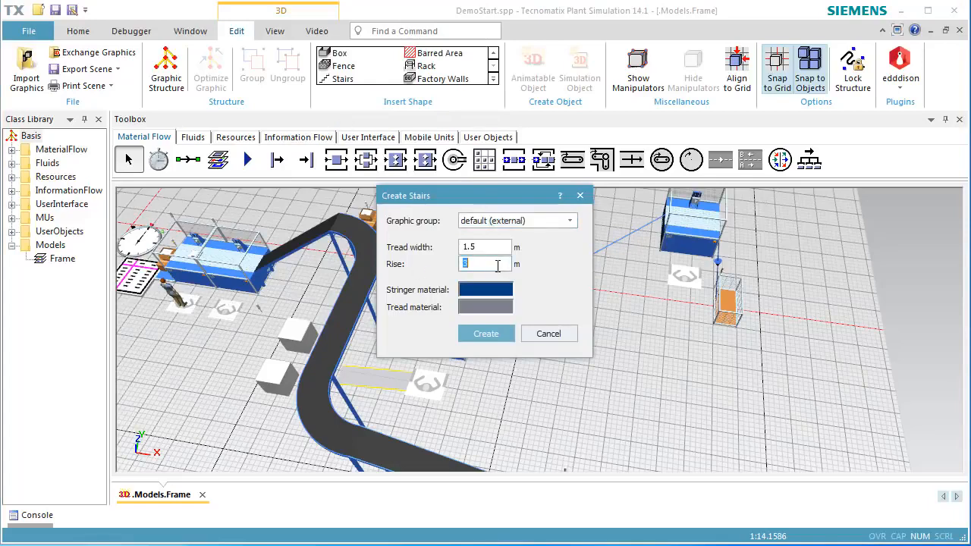
pyautogui.write('4')
pyautogui.click(500, 337)
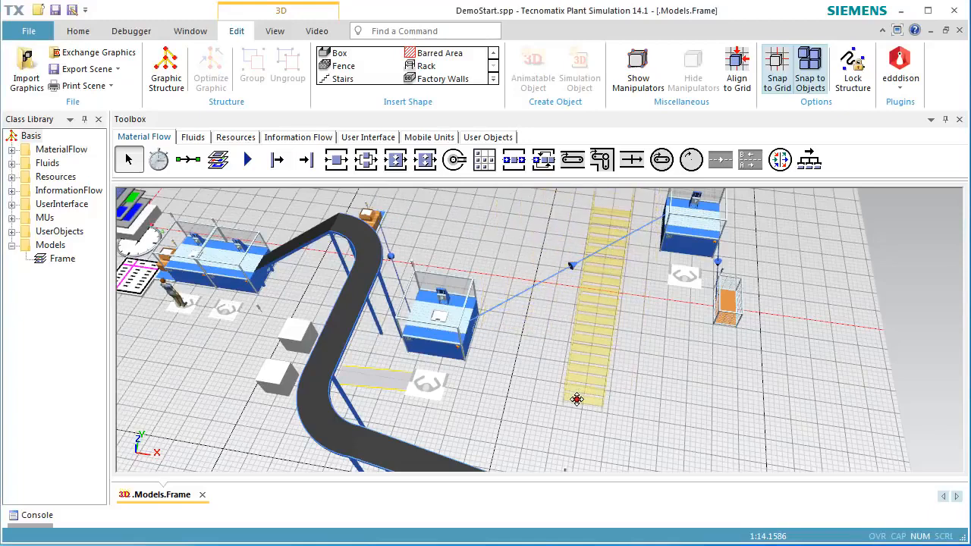
pyautogui.click(539, 431)
pyautogui.click(626, 411)
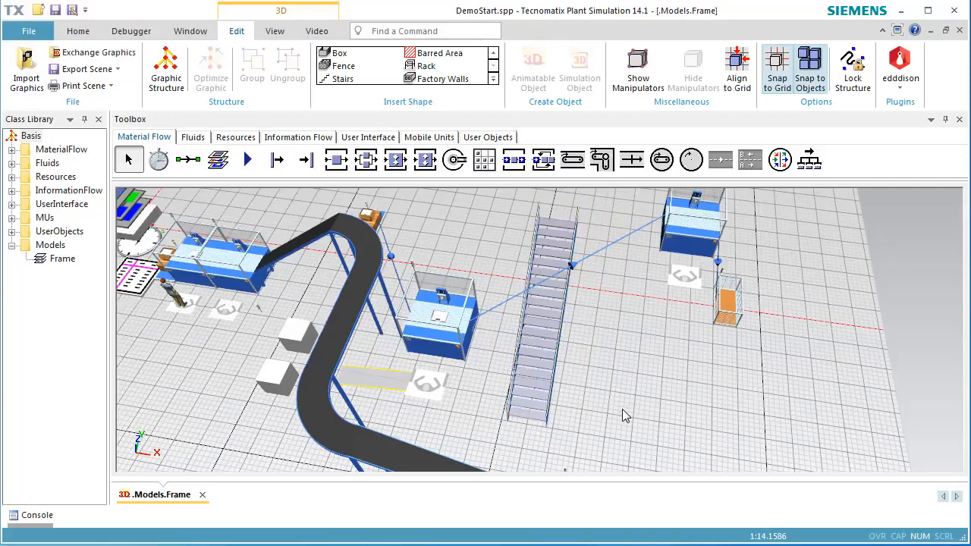
# - Reset the simulation and start it again
pyautogui.rightClick(662, 378)
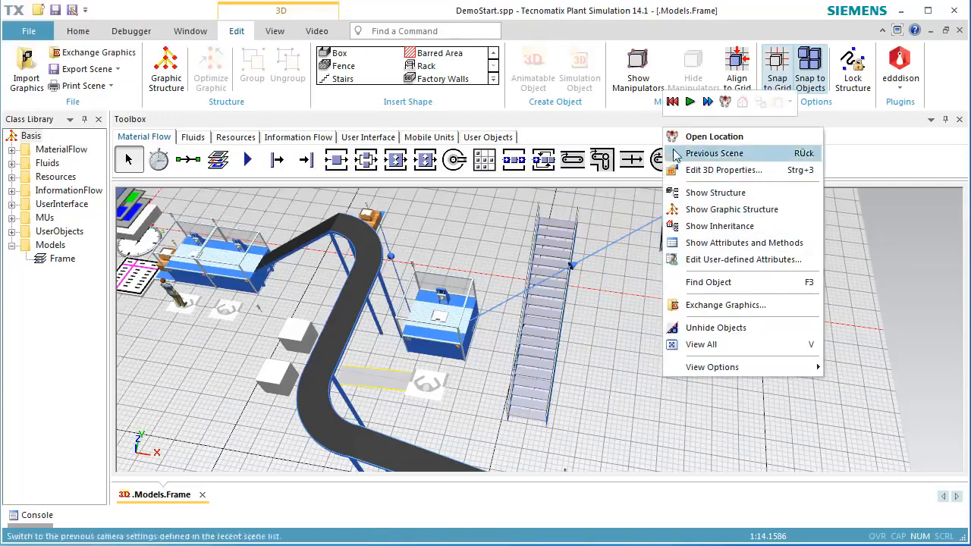
pyautogui.click(673, 101)
pyautogui.click(690, 102)
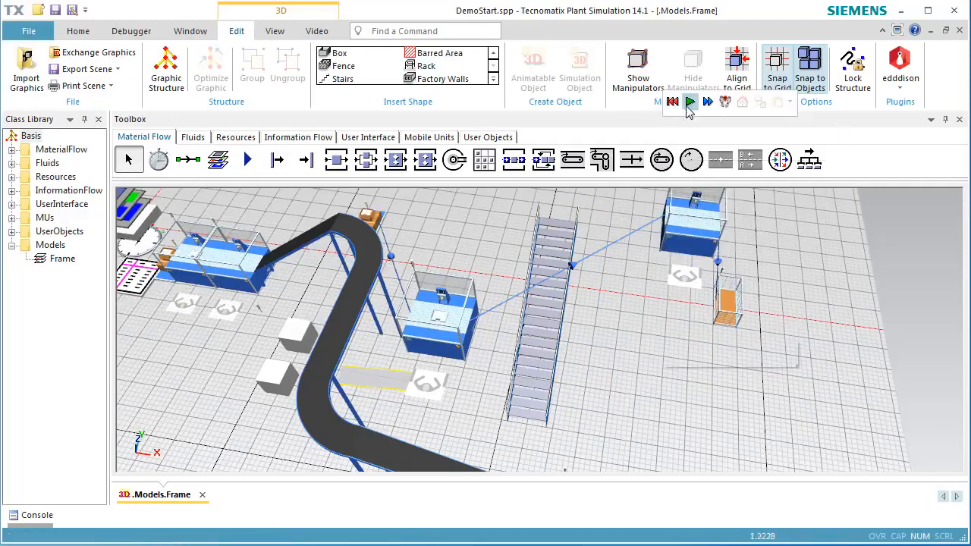